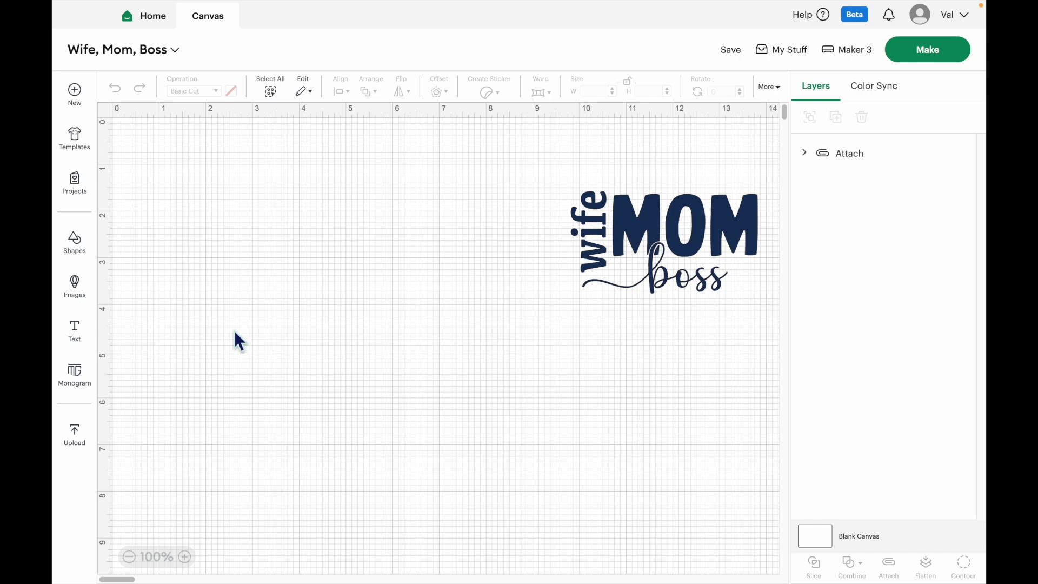
# Add three text boxes to the canvas and stack them vertically in the empty area beside the sample design
pyautogui.click(84, 344)
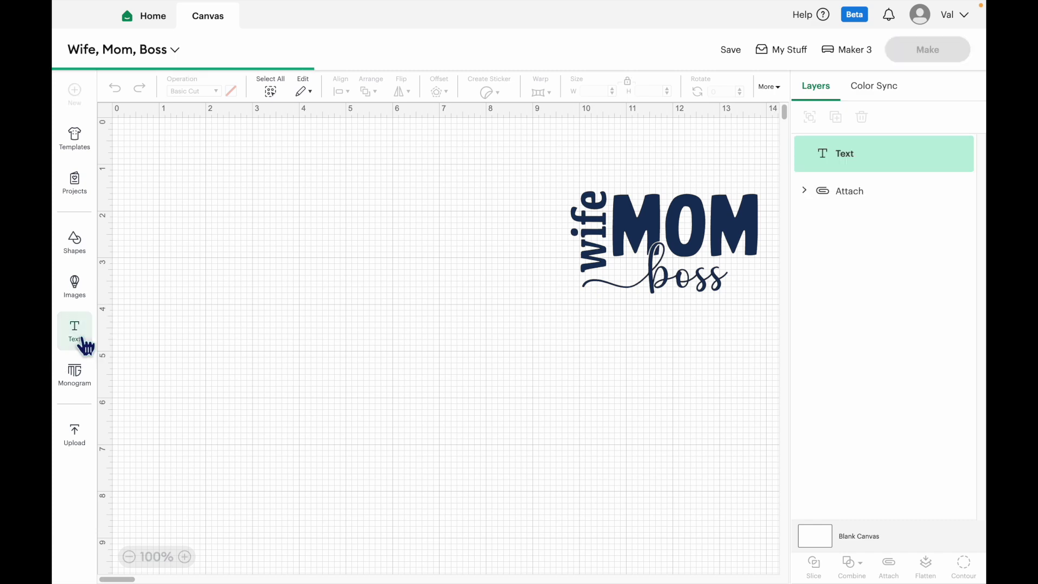
pyautogui.click(81, 342)
pyautogui.click(81, 342)
pyautogui.moveTo(179, 352); pyautogui.dragTo(186, 195)
pyautogui.moveTo(192, 387); pyautogui.dragTo(183, 274)
pyautogui.moveTo(232, 417); pyautogui.dragTo(202, 352)
# Replace the placeholder text of the three boxes with "wife", "MOM" and "boss", from the uppermost to the lowest
pyautogui.doubleClick(210, 220)
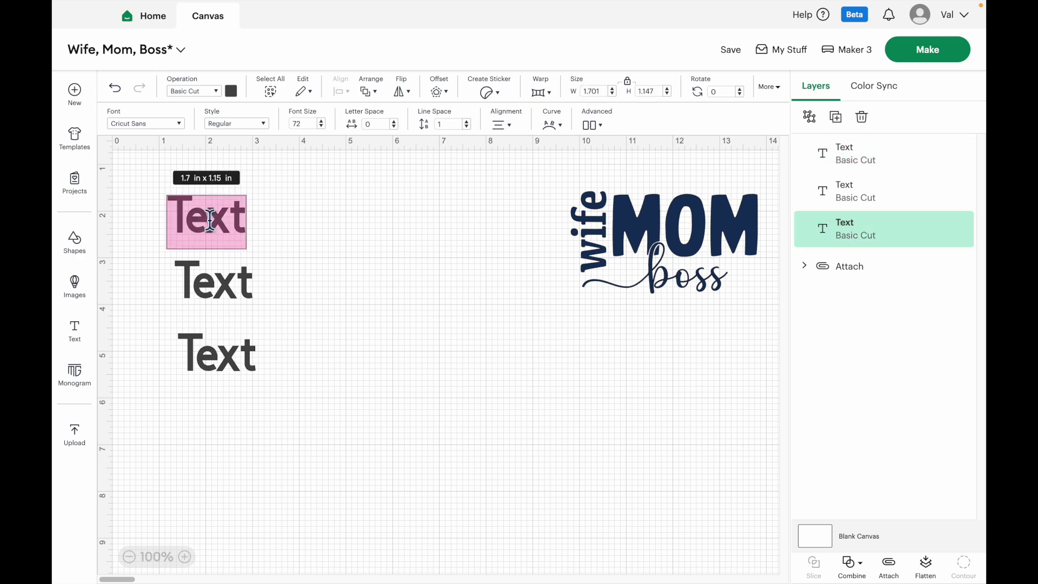
pyautogui.write('wife')
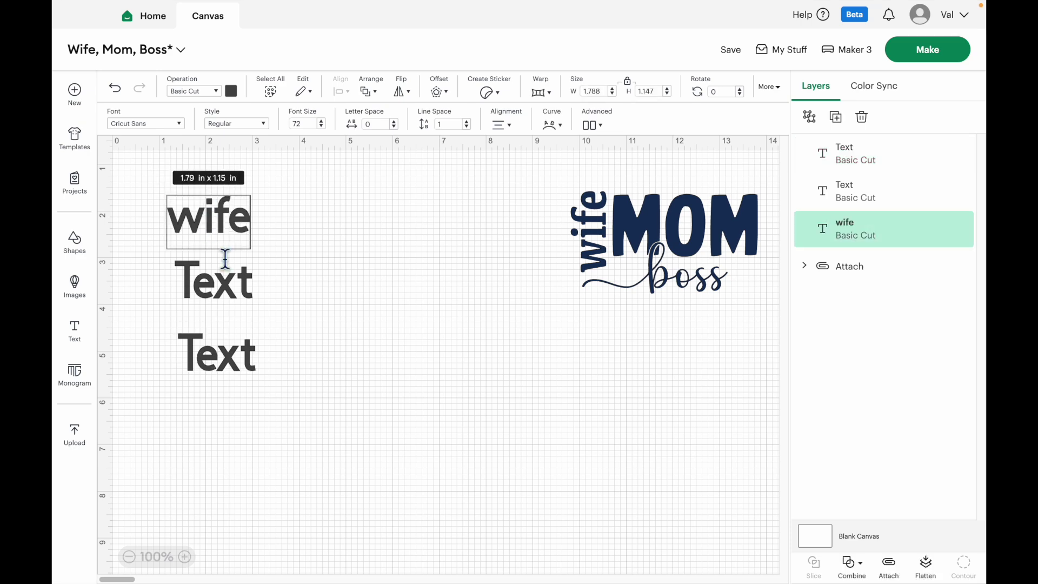
pyautogui.click(243, 302)
pyautogui.doubleClick(241, 295)
pyautogui.write('MOM')
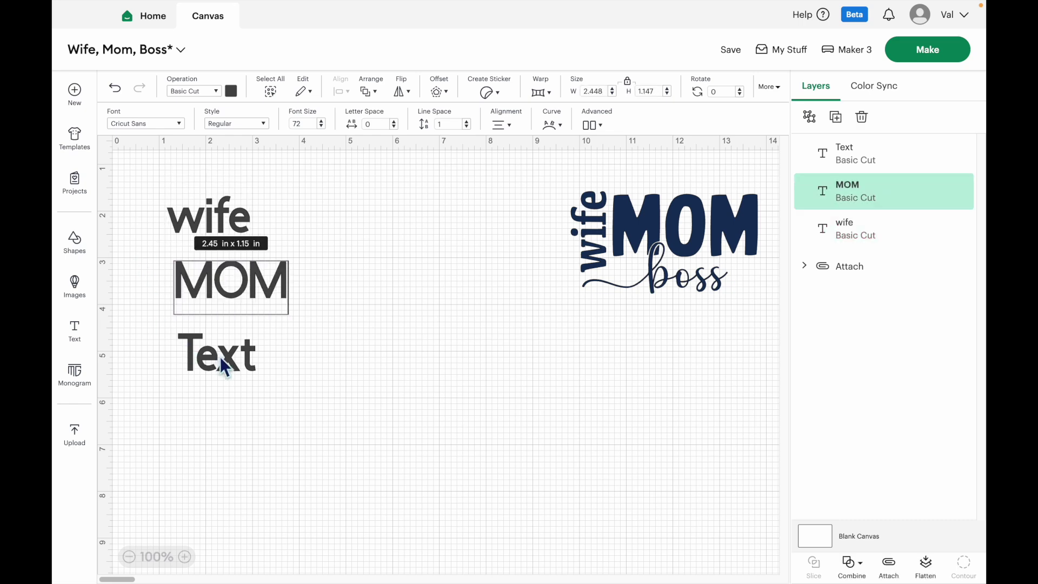
pyautogui.doubleClick(225, 368)
pyautogui.write('boss')
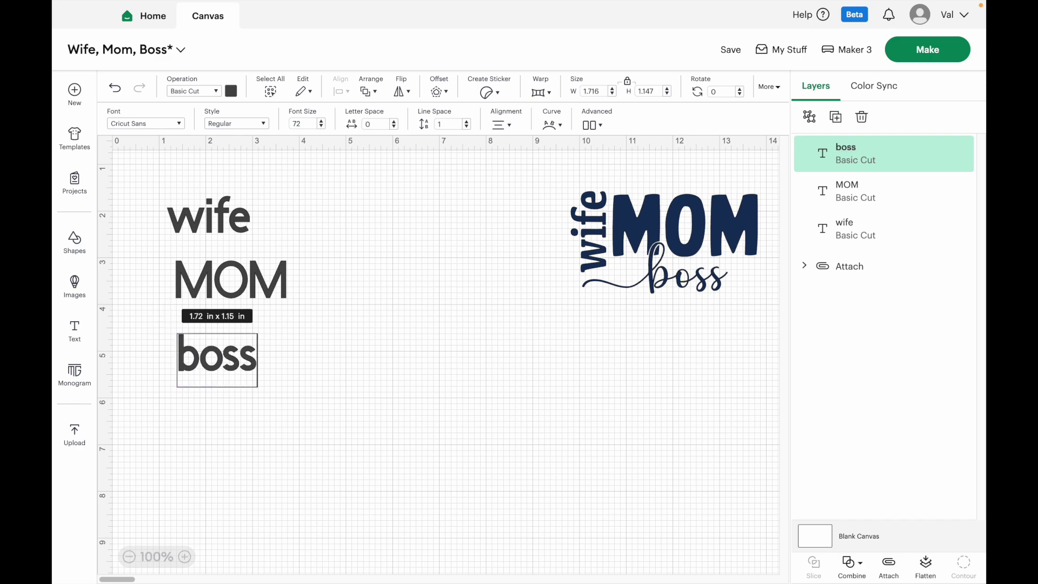
pyautogui.click(359, 260)
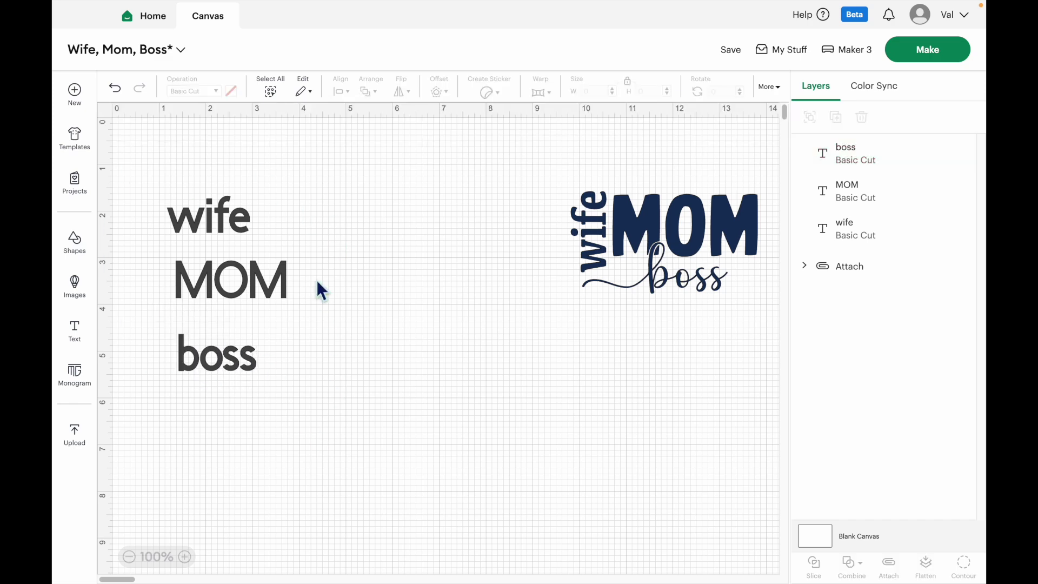
# Find Kefa among the system fonts and apply it to the word "wife"
pyautogui.click(240, 218)
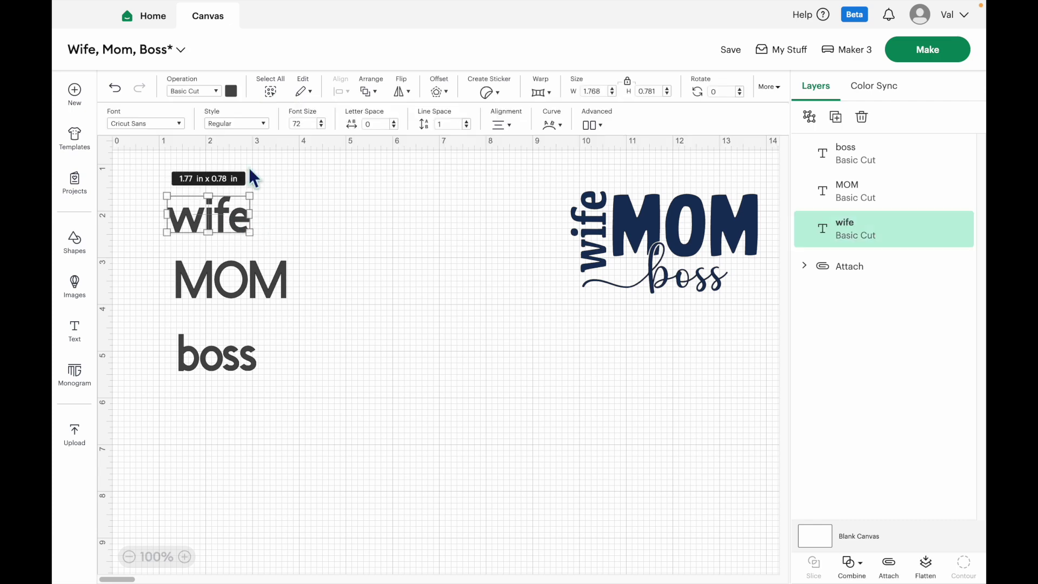
pyautogui.click(181, 124)
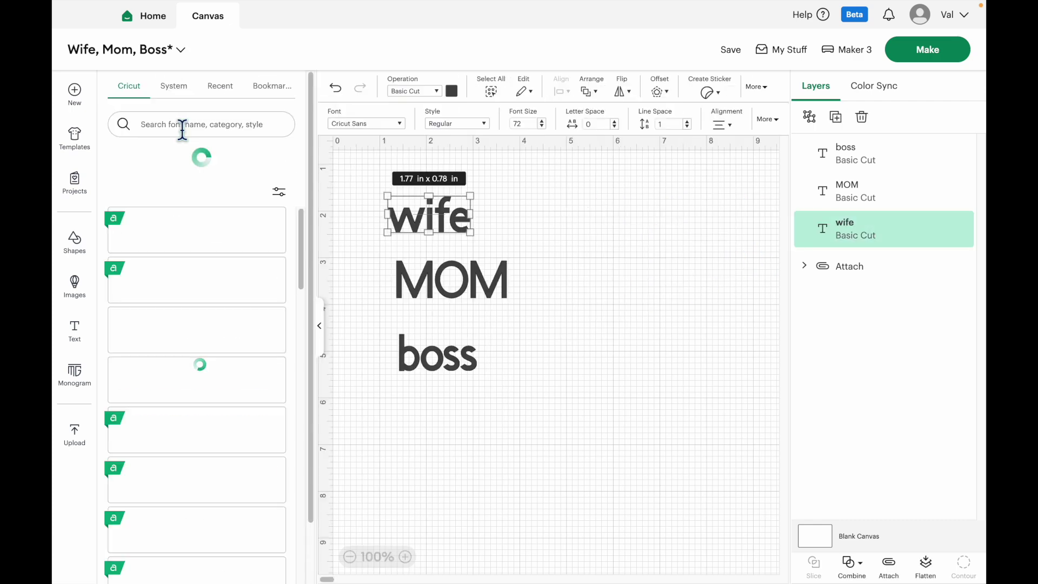
pyautogui.click(180, 89)
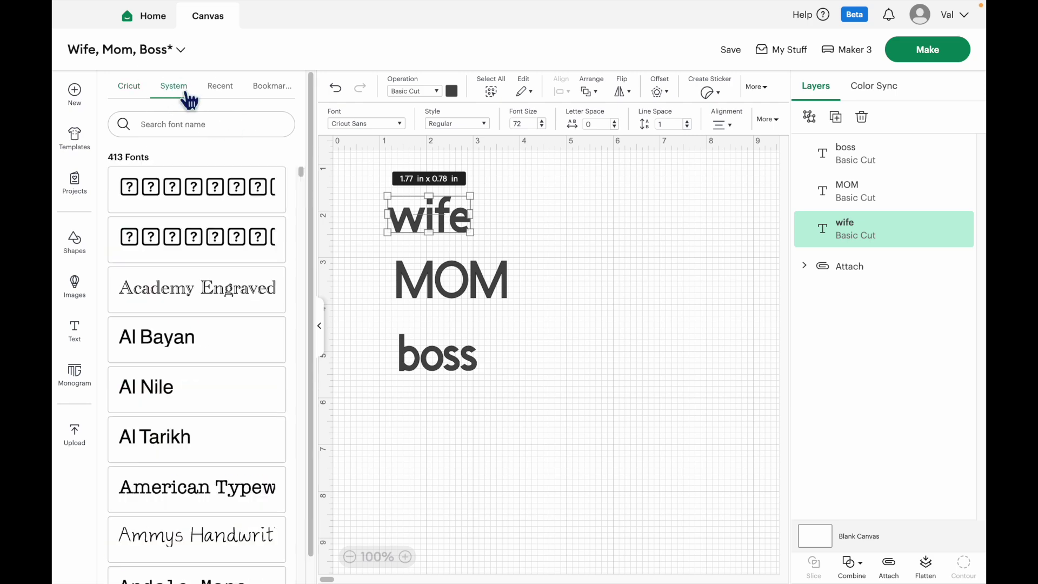
pyautogui.click(181, 128)
pyautogui.write('kefa')
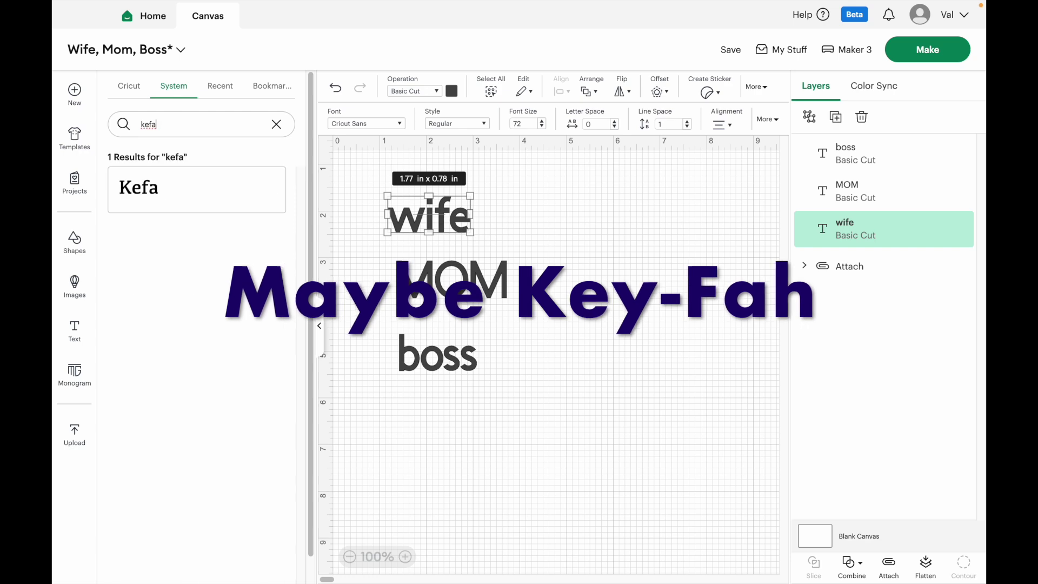
pyautogui.click(218, 204)
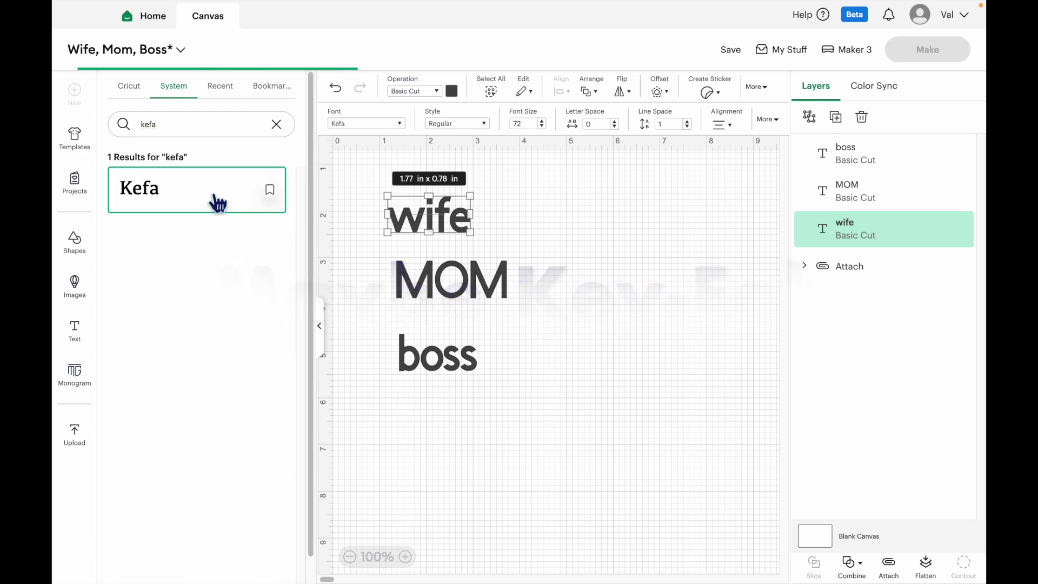
pyautogui.click(323, 331)
# Find Battle Cry among the Cricut fonts and apply it to the word "MOM"
pyautogui.click(270, 286)
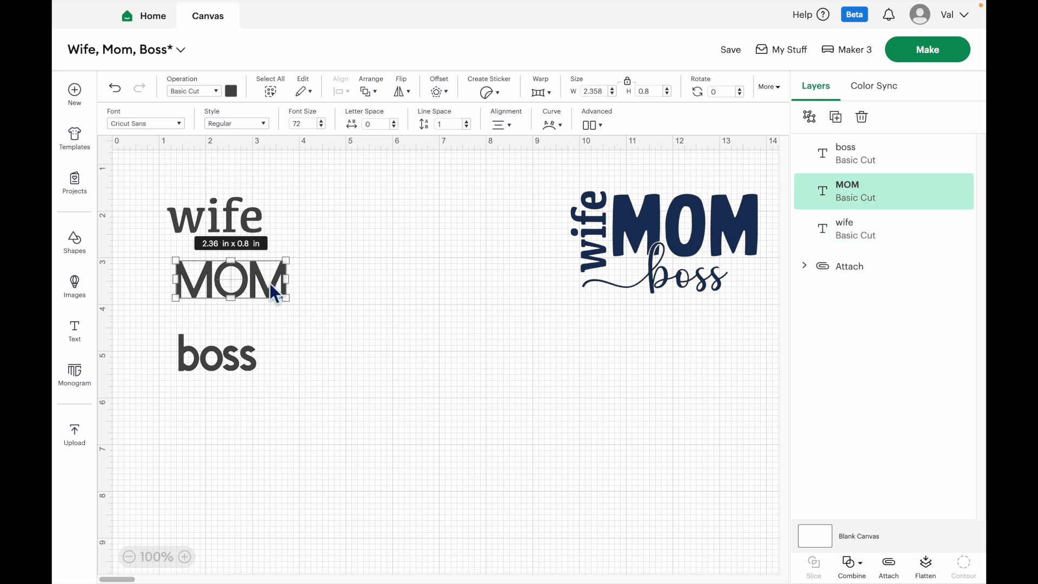
pyautogui.click(180, 124)
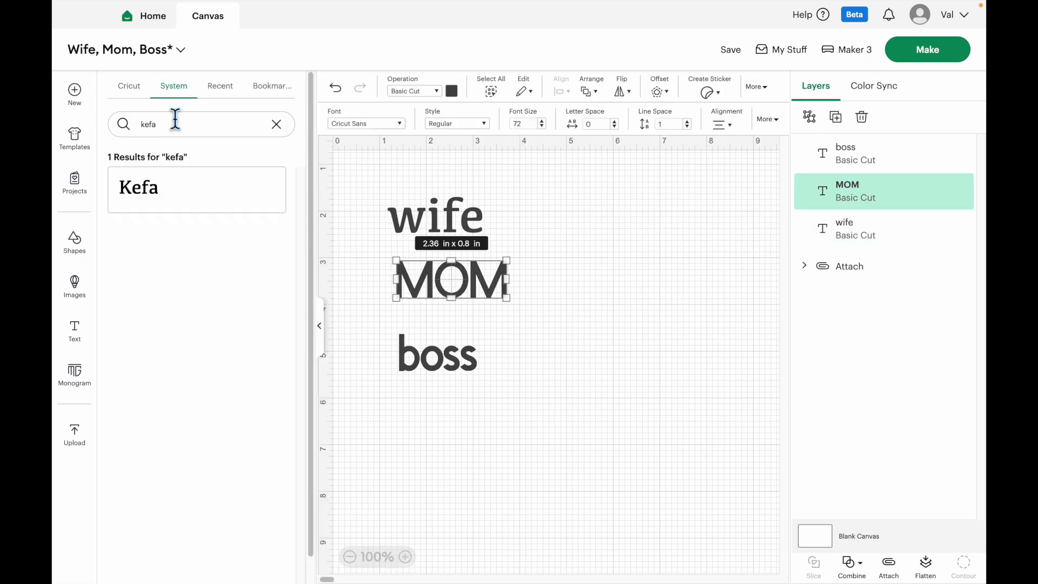
pyautogui.click(135, 93)
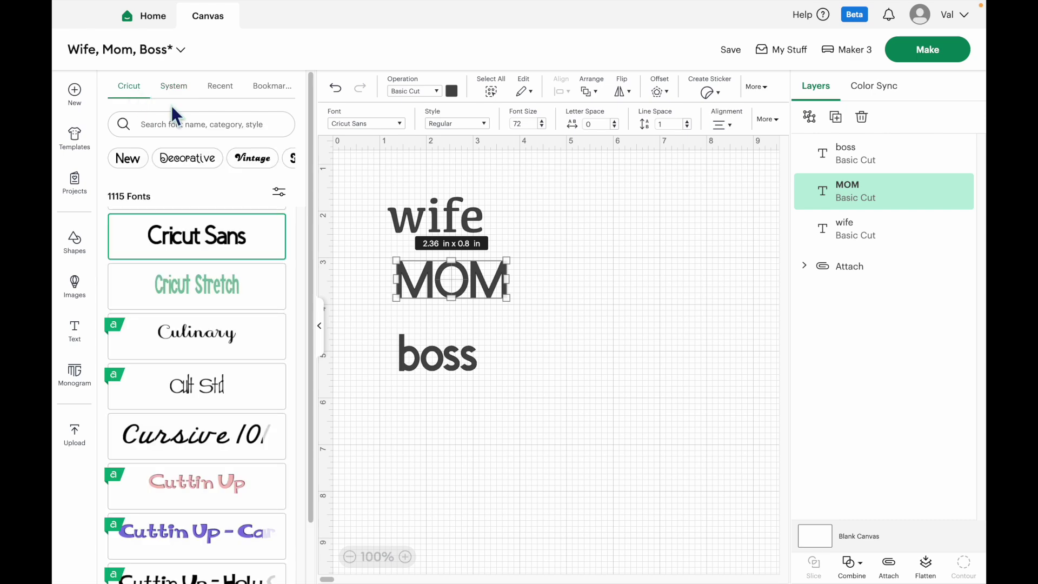
pyautogui.click(188, 133)
pyautogui.write('battle cry')
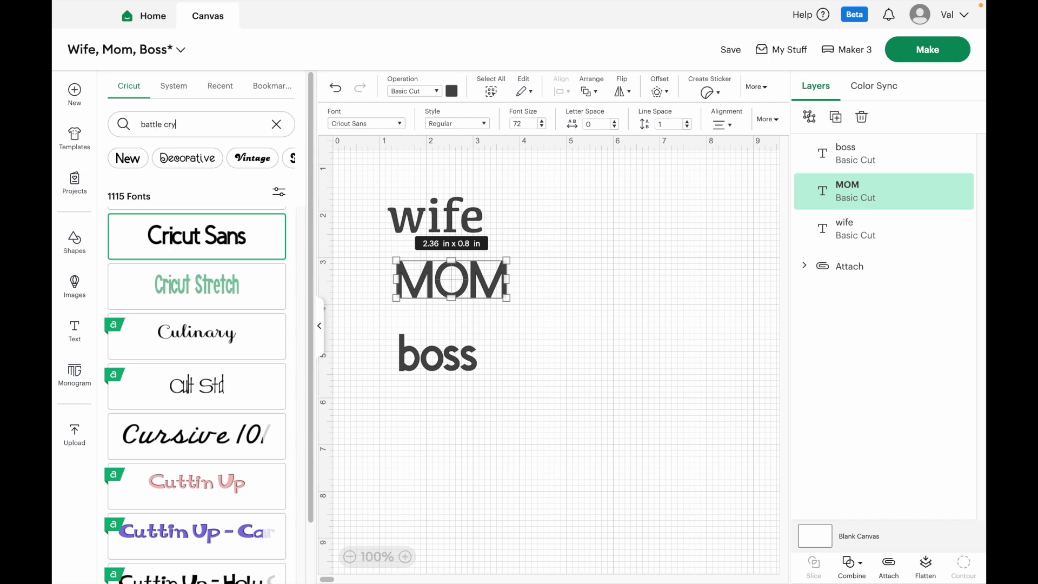
pyautogui.click(228, 248)
pyautogui.click(320, 326)
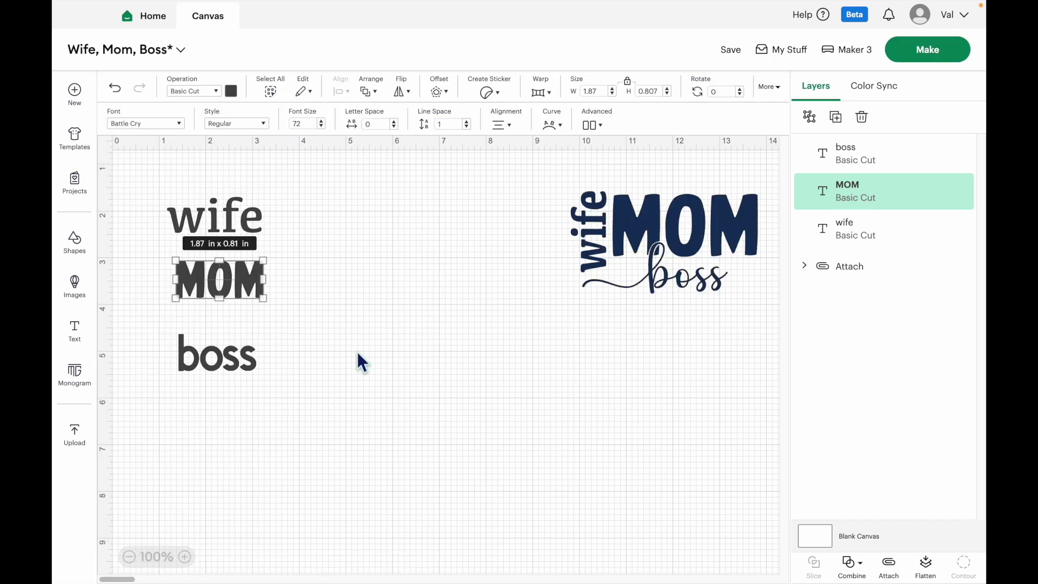
# Find Heart Style Font among the system fonts and apply it to the word "boss"
pyautogui.click(232, 373)
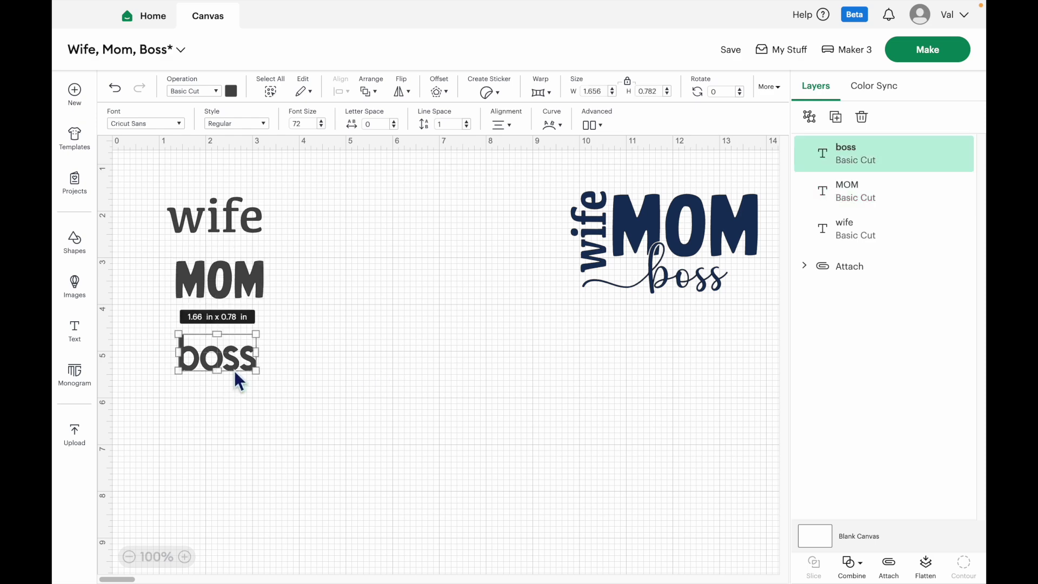
pyautogui.click(168, 125)
pyautogui.click(181, 89)
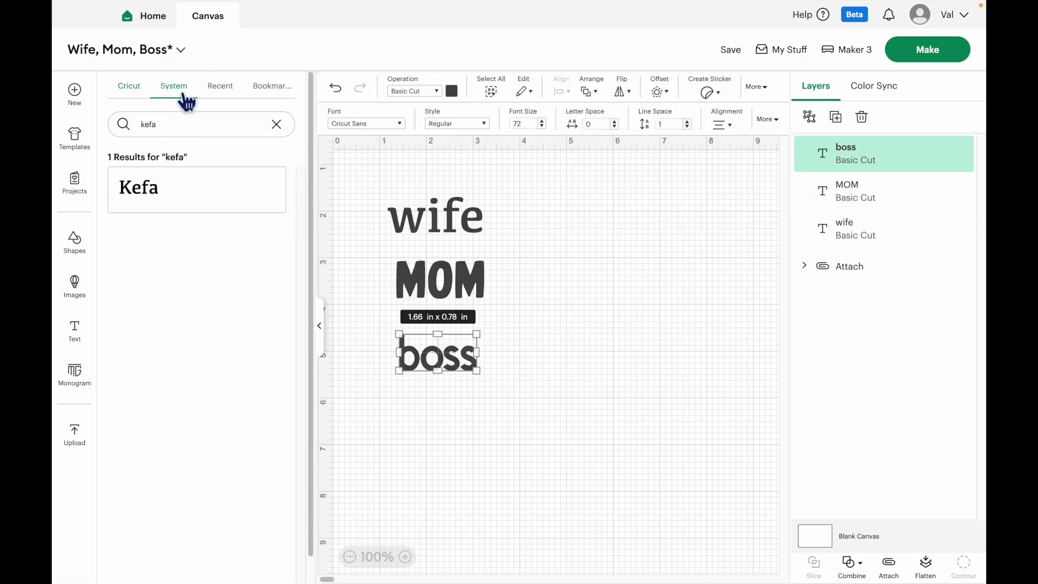
pyautogui.click(276, 125)
pyautogui.click(175, 125)
pyautogui.write('heart sty')
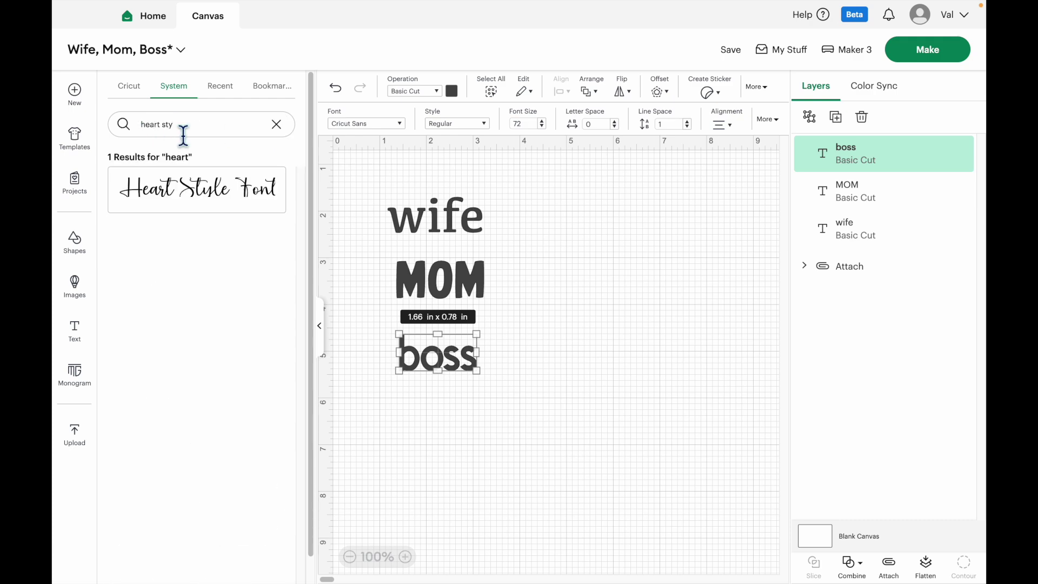
pyautogui.click(213, 207)
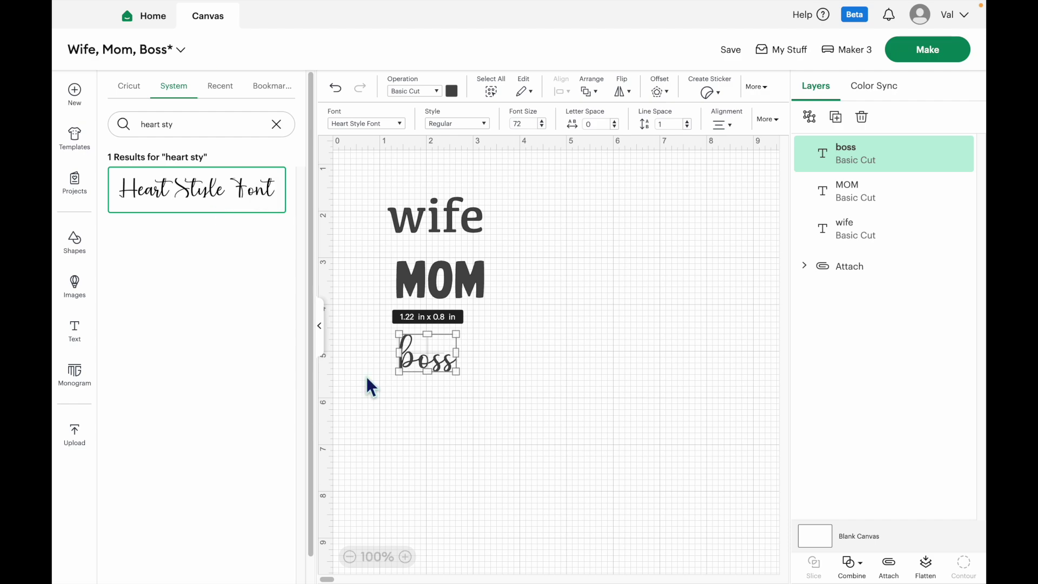
pyautogui.click(321, 325)
pyautogui.click(321, 329)
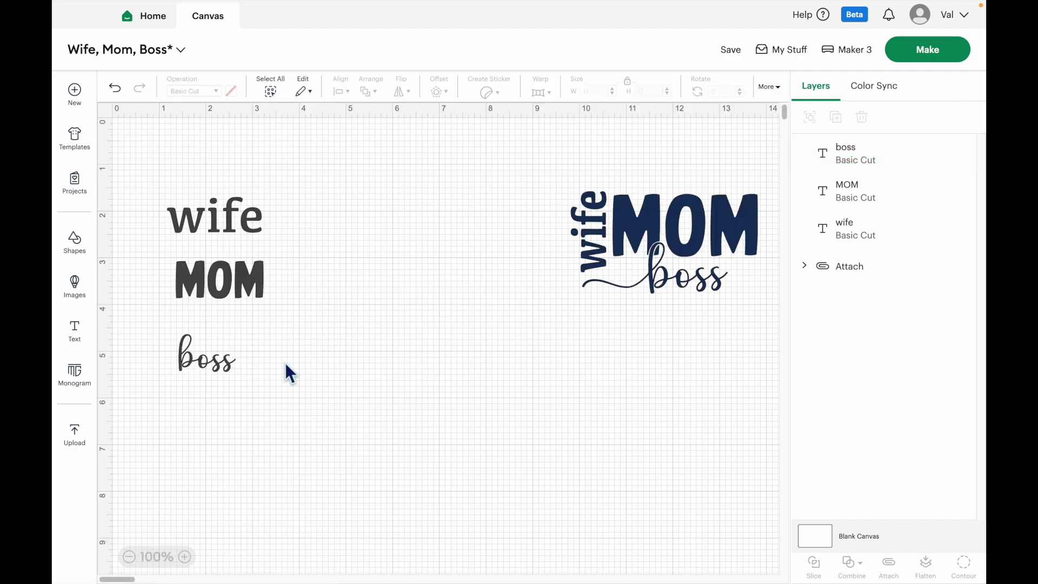
# Enlarge "MOM" to about 5 in wide in the middle of the canvas and move "boss" below it
pyautogui.moveTo(250, 299); pyautogui.dragTo(375, 360)
pyautogui.moveTo(211, 372); pyautogui.dragTo(495, 493)
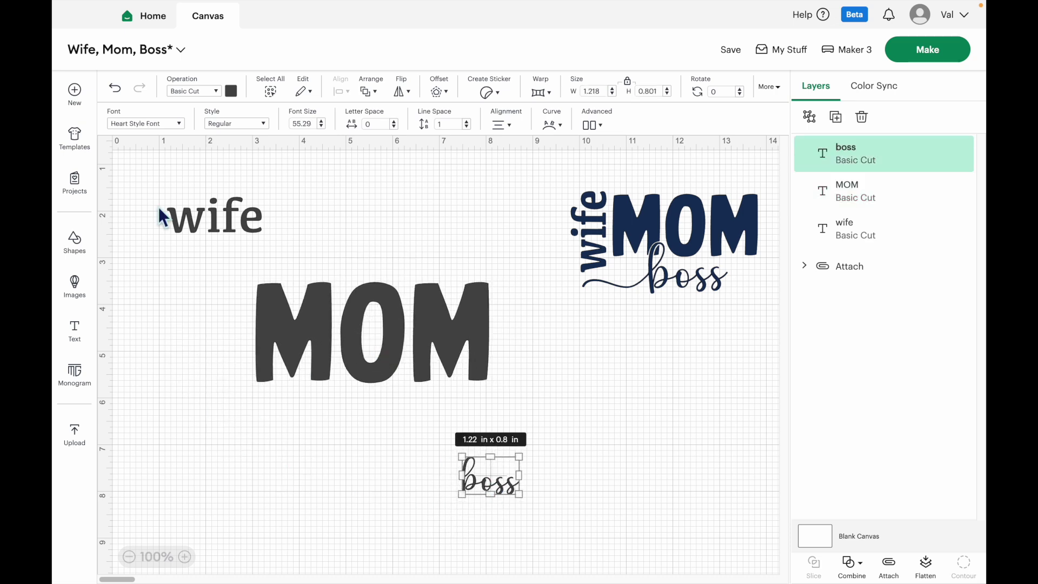
# Rotate "wife" to read vertically upward, enlarge it to about 2.93 x 1.1 in and place it just before the first M of "MOM"
pyautogui.moveTo(222, 234); pyautogui.dragTo(200, 334)
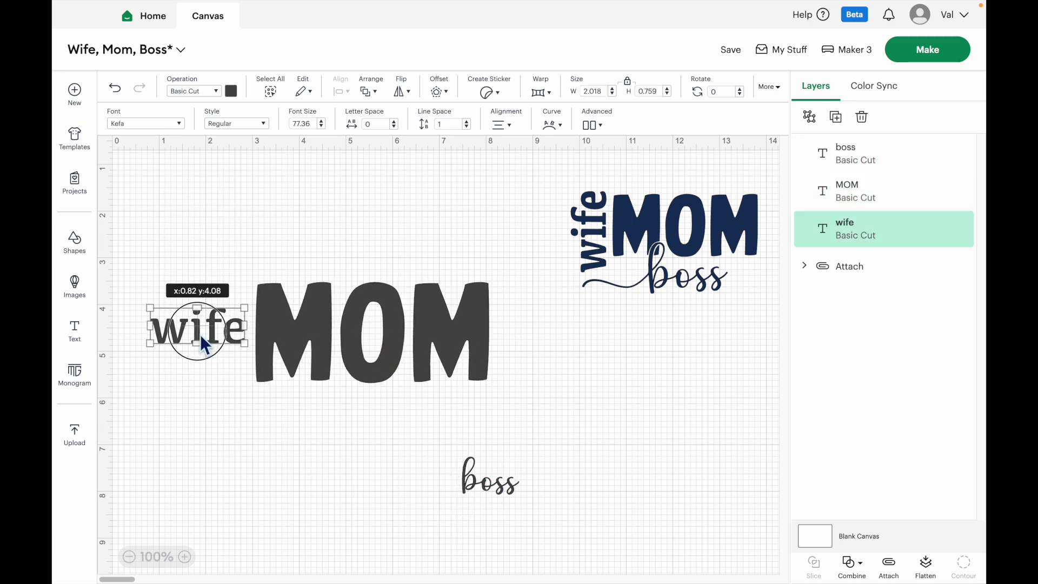
pyautogui.moveTo(248, 356); pyautogui.dragTo(244, 351)
pyautogui.moveTo(241, 309); pyautogui.dragTo(239, 255)
pyautogui.moveTo(217, 302); pyautogui.dragTo(257, 247)
pyautogui.moveTo(248, 329); pyautogui.dragTo(239, 360)
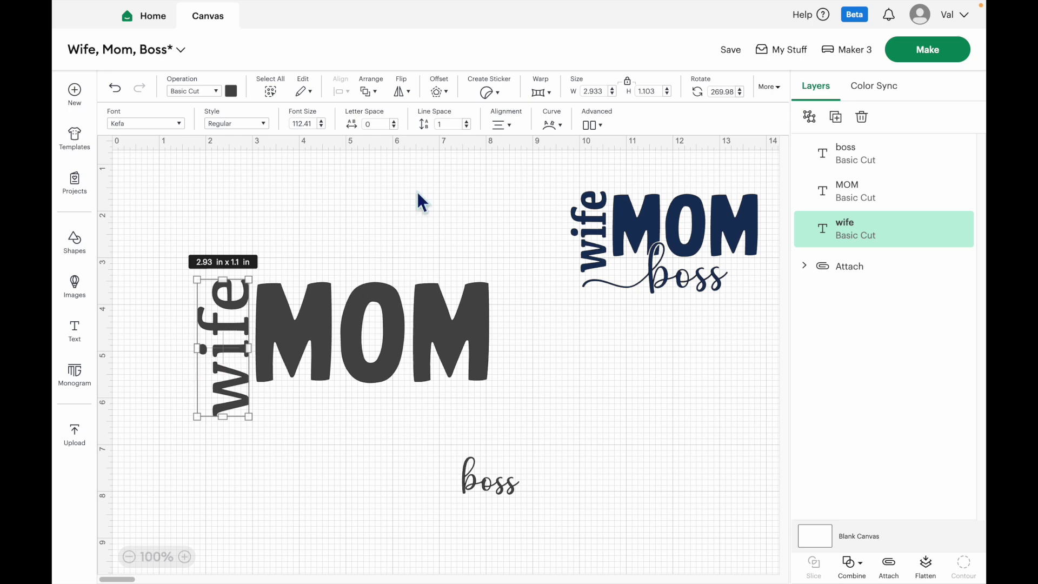
# Unlock the proportions of "wife" and stretch its letters taller, to about 2.93 x 1.35 in
pyautogui.click(628, 81)
pyautogui.click(206, 429)
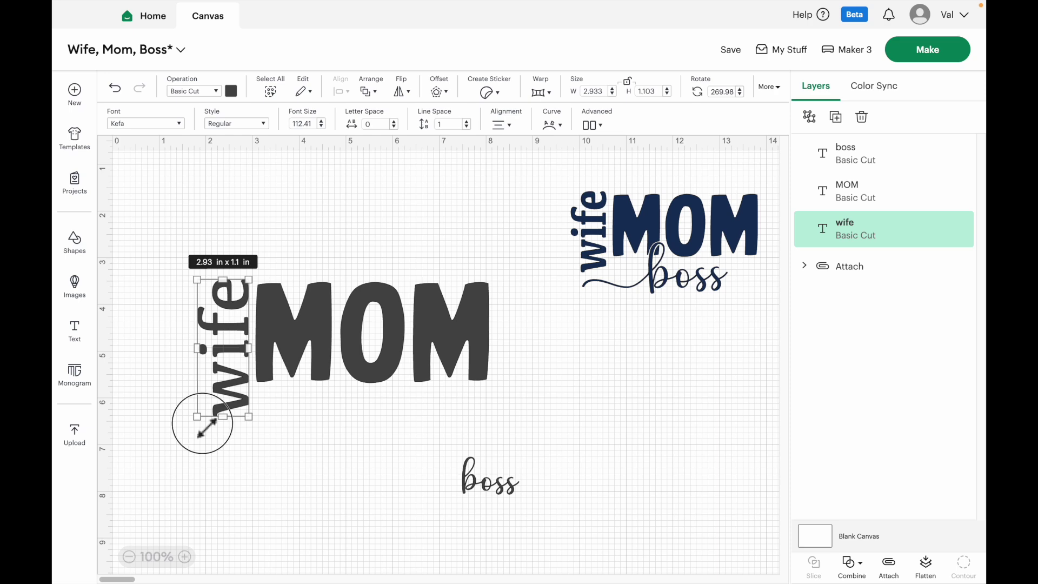
pyautogui.moveTo(206, 427); pyautogui.dragTo(196, 427)
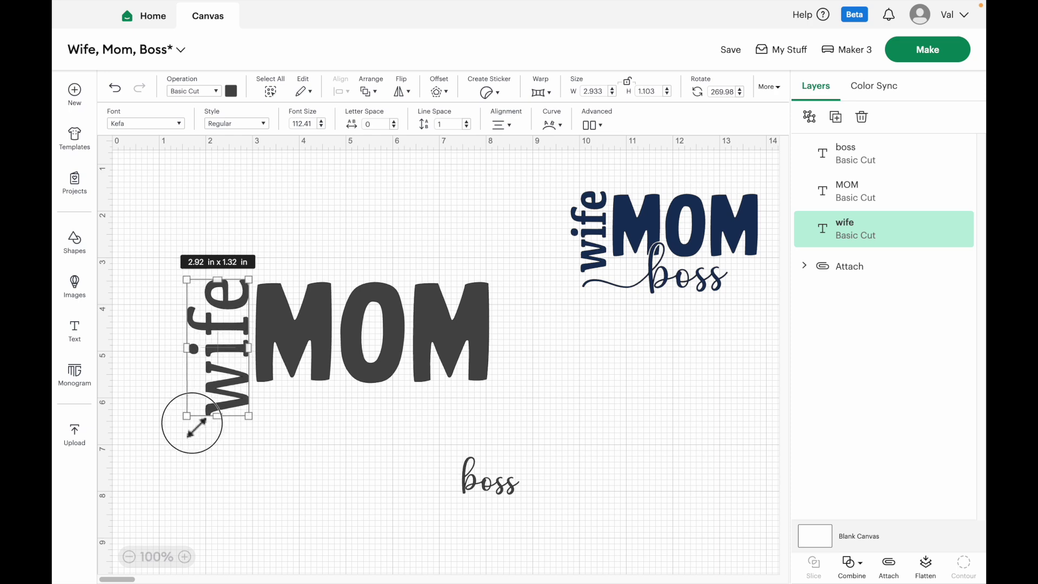
pyautogui.moveTo(197, 428); pyautogui.dragTo(196, 428)
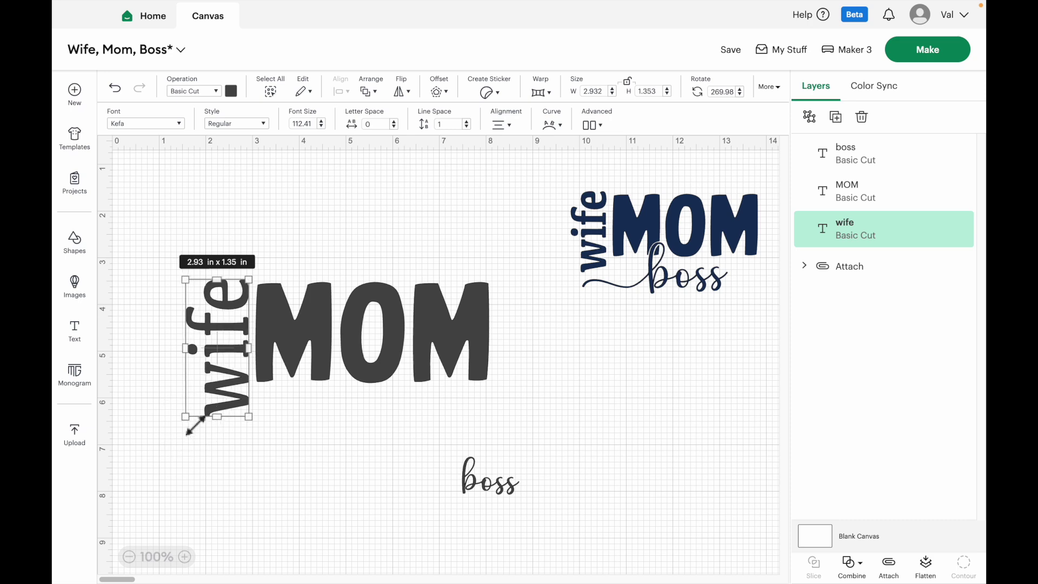
pyautogui.click(276, 461)
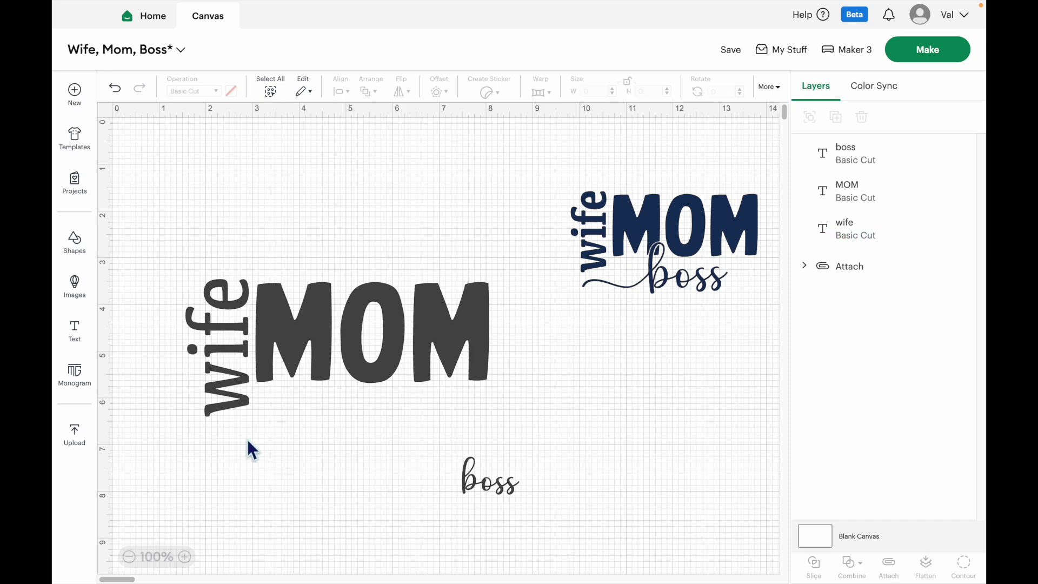
# Set the font style of "wife" to Bold and shift the word slightly down alongside "MOM"
pyautogui.click(227, 390)
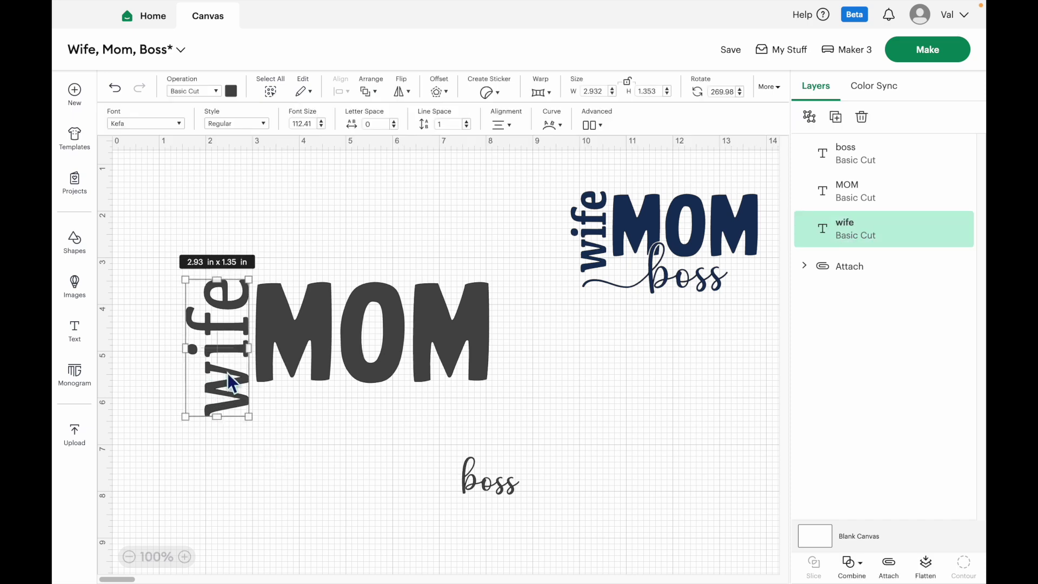
pyautogui.click(266, 124)
pyautogui.click(264, 179)
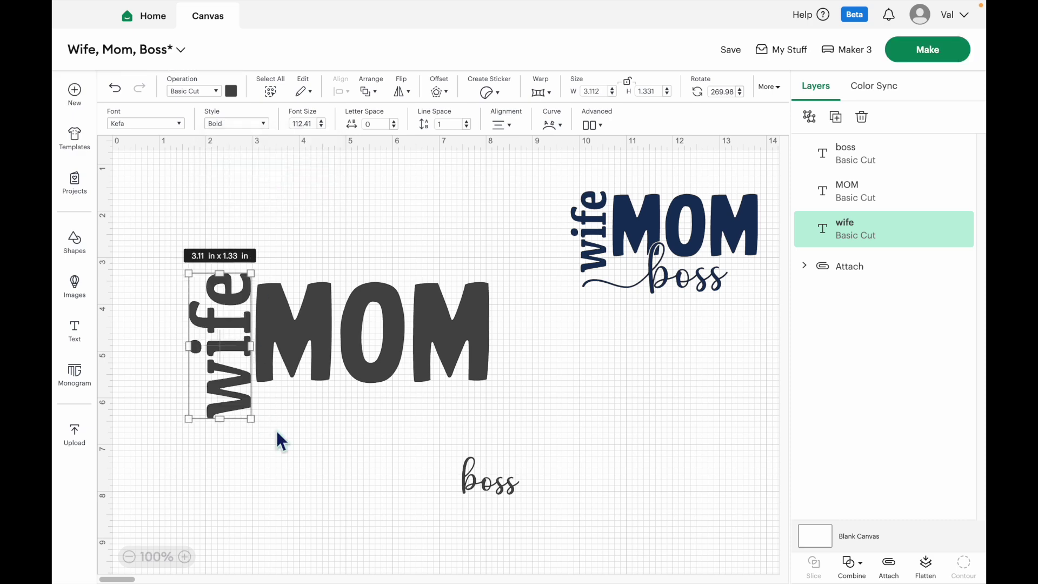
pyautogui.moveTo(239, 359); pyautogui.dragTo(234, 373)
pyautogui.click(254, 357)
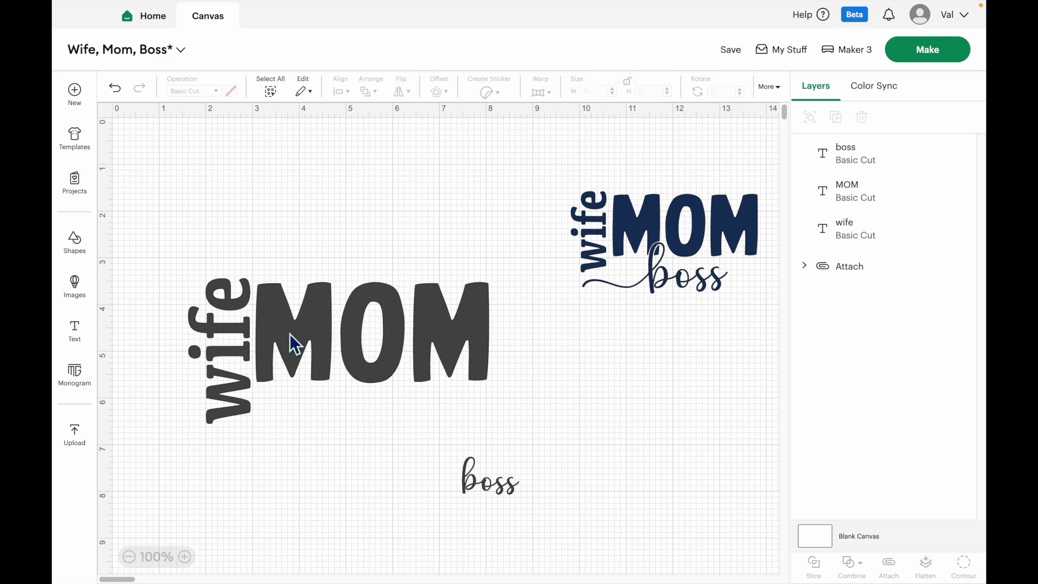
# Enlarge "boss" to about 3 in wide and place it centred directly beneath "MOM"
pyautogui.moveTo(502, 491); pyautogui.dragTo(463, 498)
pyautogui.click(462, 498)
pyautogui.moveTo(388, 467); pyautogui.dragTo(386, 458)
pyautogui.click(378, 511)
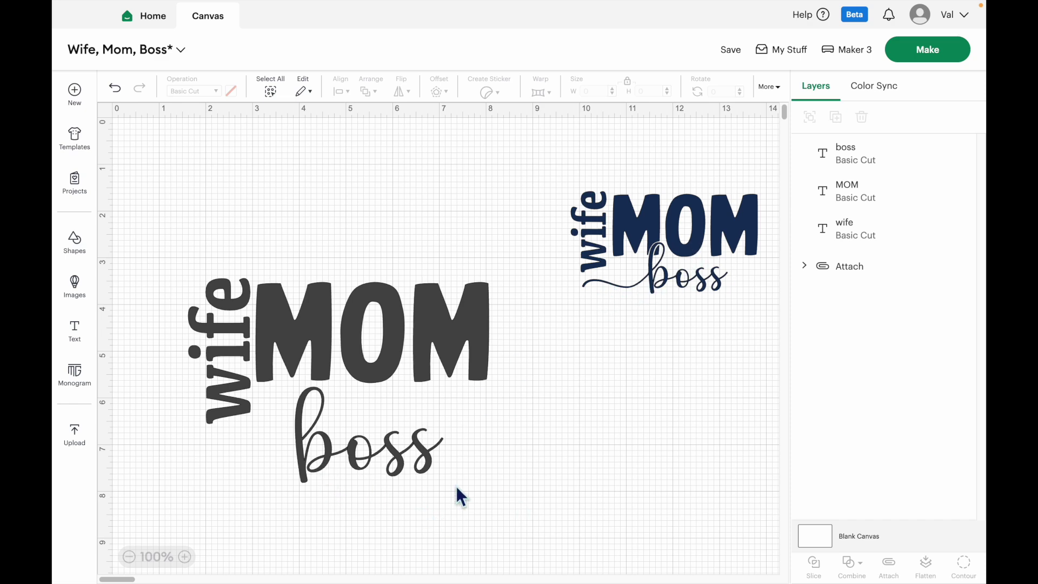
# Search the computer for "font book" and open the Font Book application
pyautogui.moveTo(733, 13)
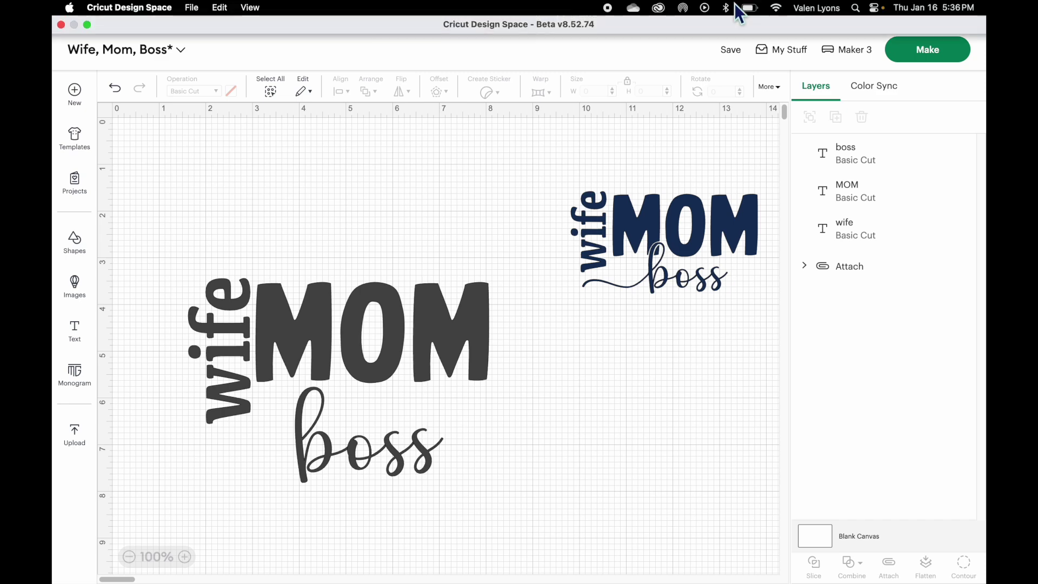
pyautogui.click(860, 10)
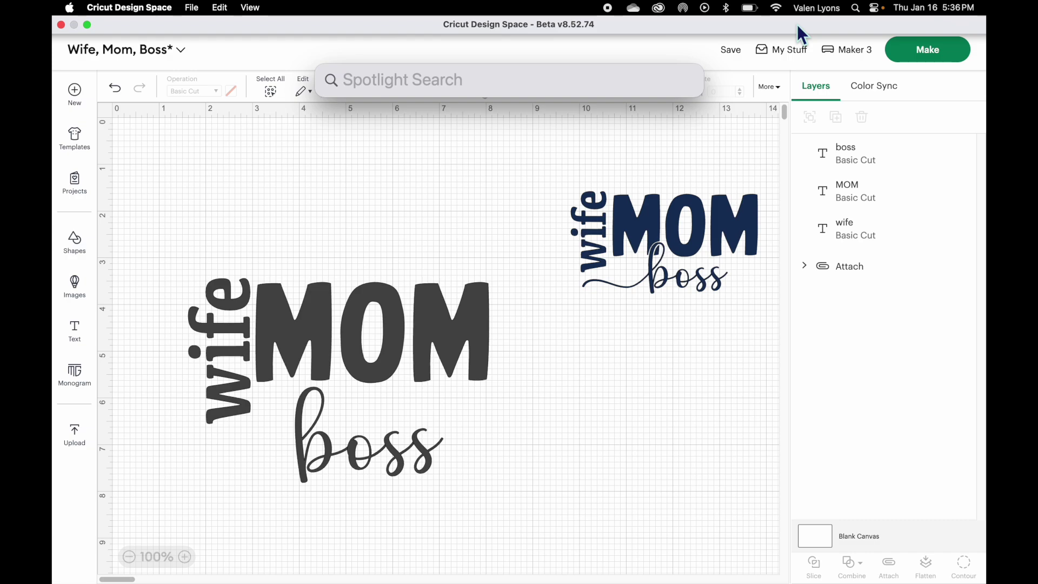
pyautogui.write('font book')
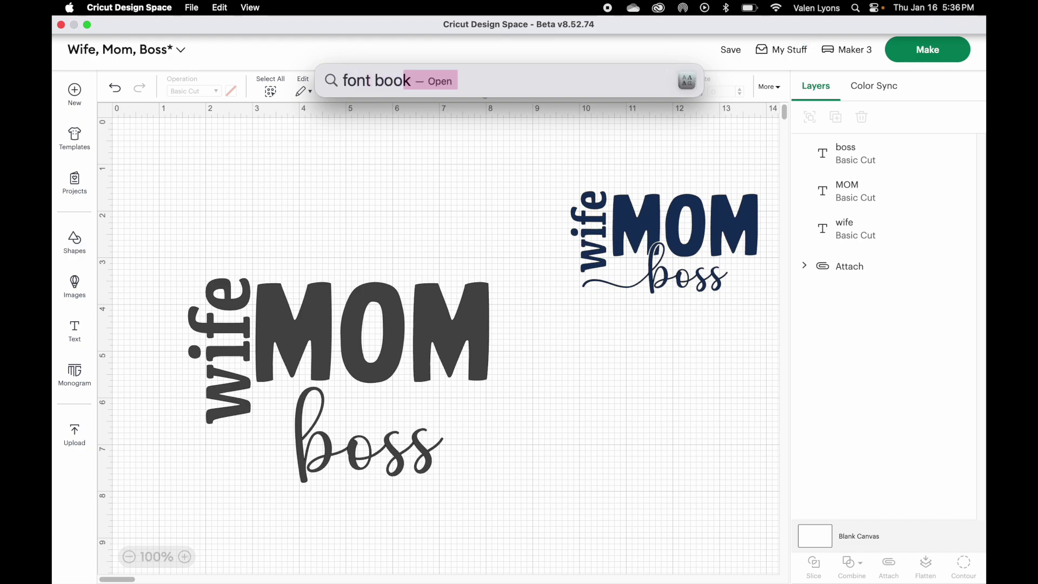
pyautogui.press('Return')
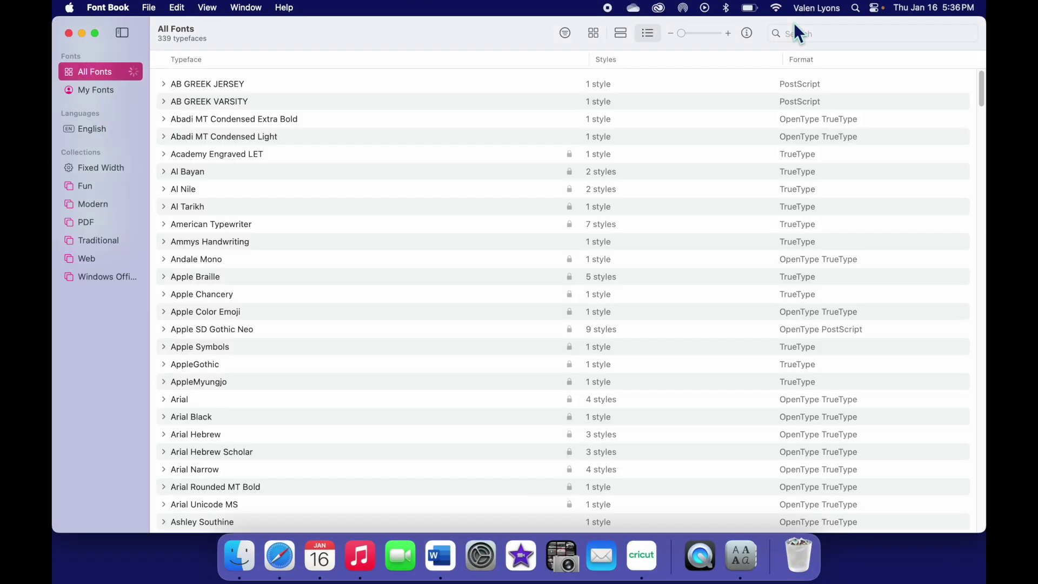
# Find Heart Style Font in the list of all fonts and open its character overview
pyautogui.scroll(-20, 348, 284)
pyautogui.scroll(-1, 347, 280)
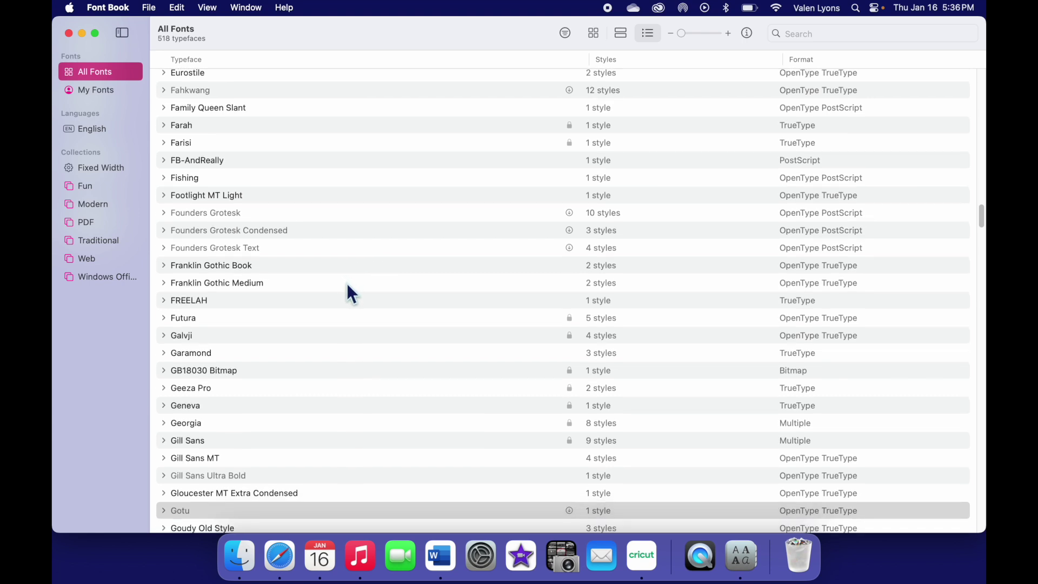
pyautogui.scroll(-4, 345, 286)
pyautogui.scroll(-18, 346, 287)
pyautogui.scroll(-9, 354, 290)
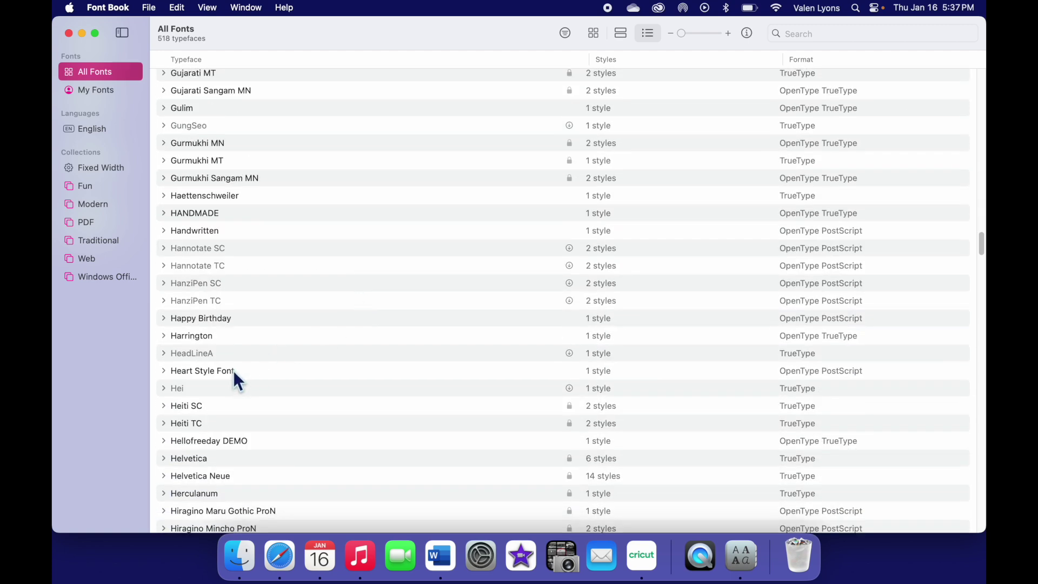
pyautogui.doubleClick(238, 373)
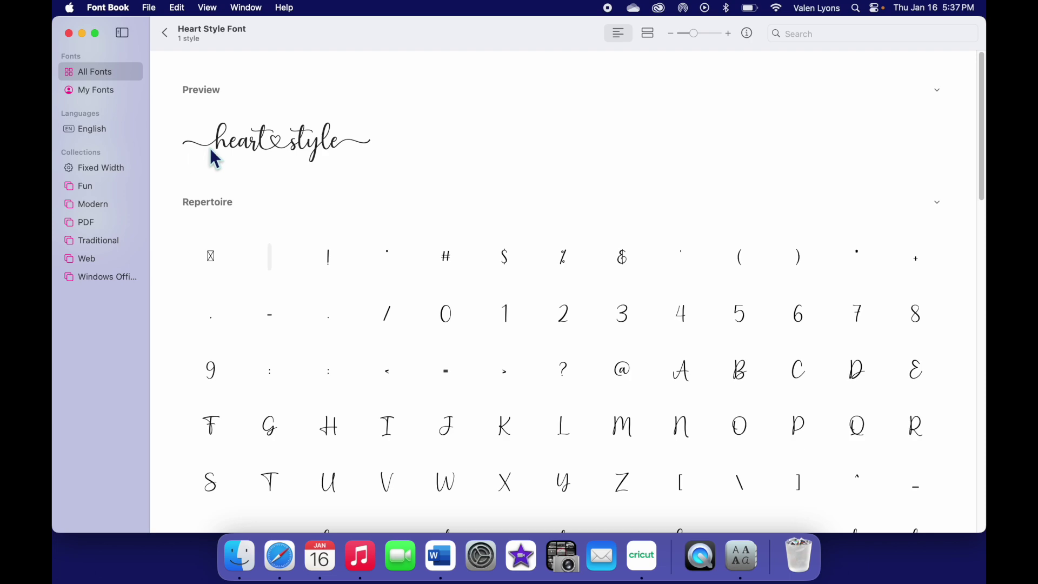
# Copy the lowercase b glyph with the plain leading swash (U+E029) from the Heart Style Font repertoire
pyautogui.scroll(-15, 557, 413)
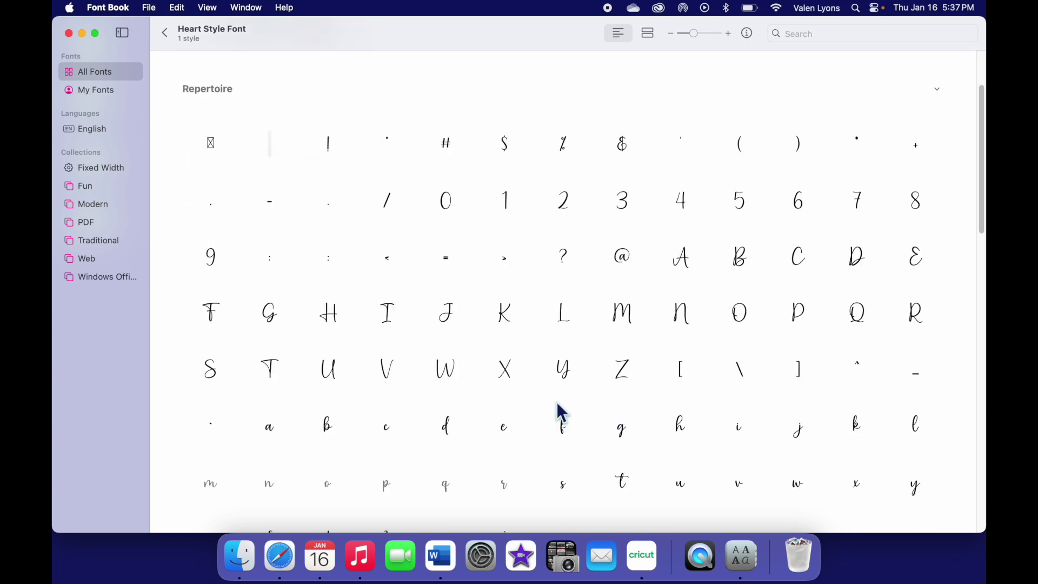
pyautogui.scroll(-8, 557, 413)
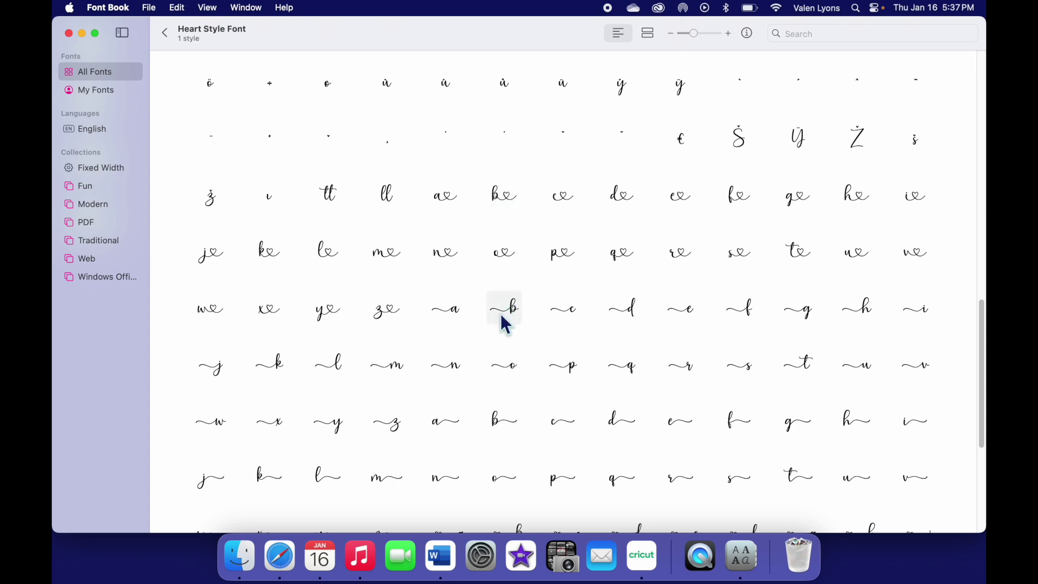
pyautogui.scroll(-4, 511, 449)
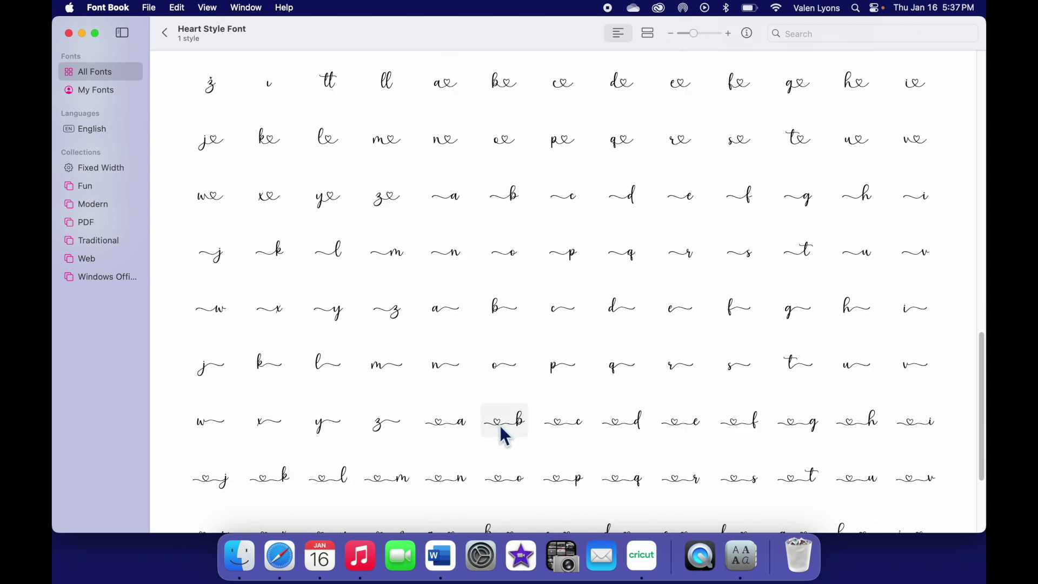
pyautogui.click(518, 208)
pyautogui.click(593, 416)
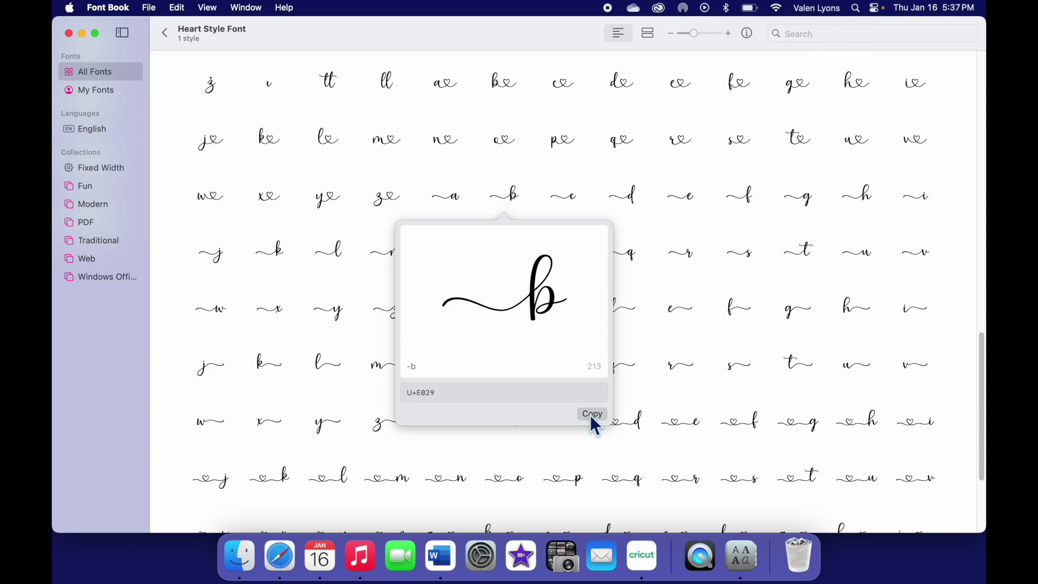
# In Cricut Design Space, replace the b of "boss" with the copied swash glyph and move the word so its b overlaps the first M
pyautogui.click(643, 557)
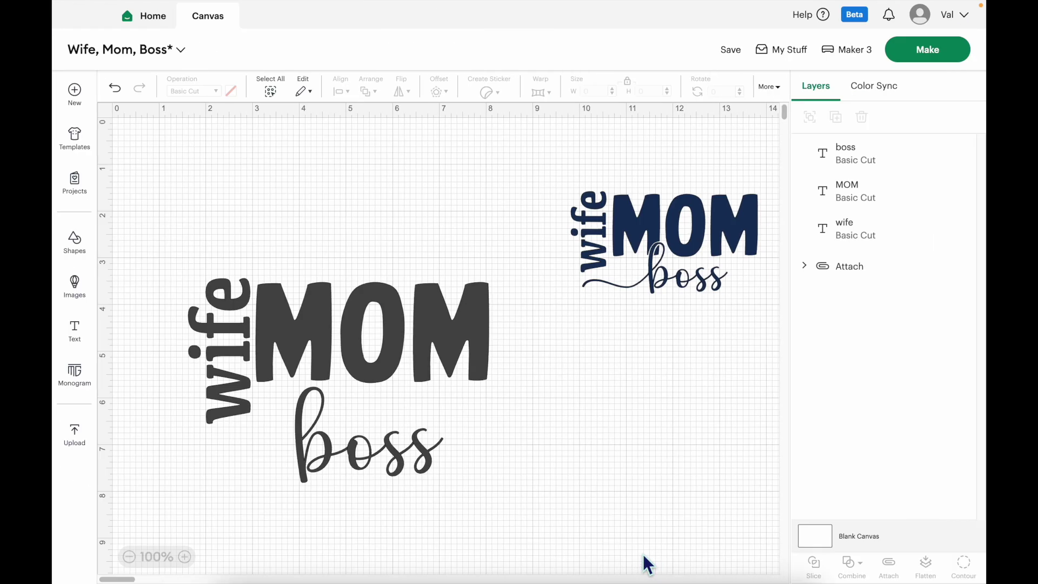
pyautogui.doubleClick(339, 454)
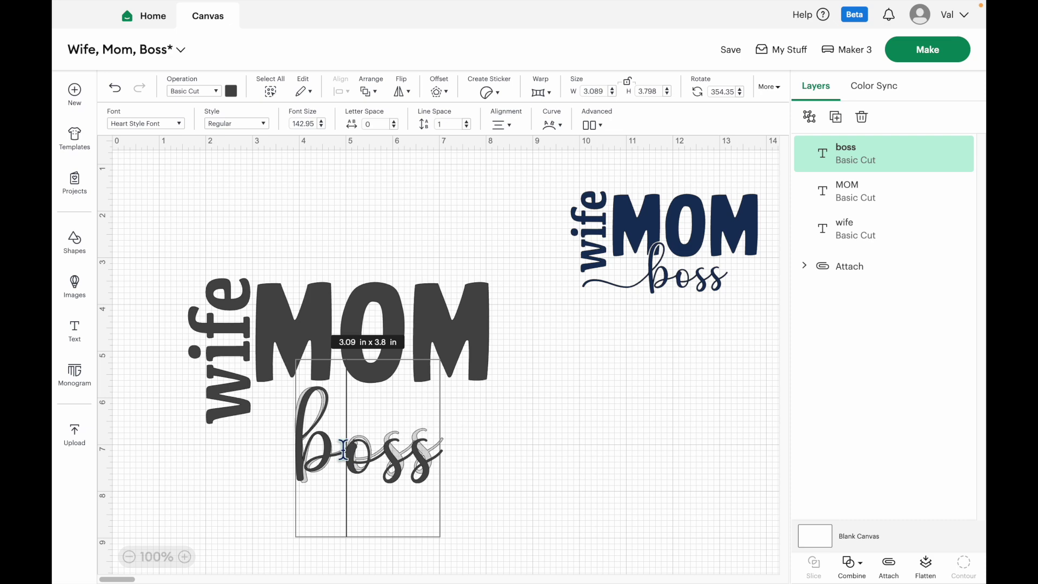
pyautogui.press('BackSpace')
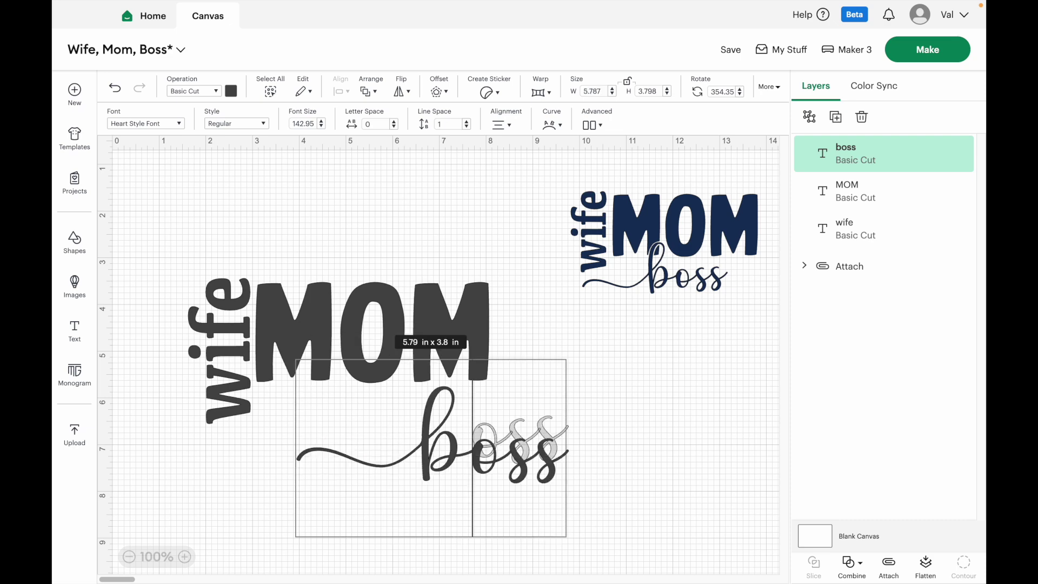
pyautogui.write('b')
pyautogui.click(712, 411)
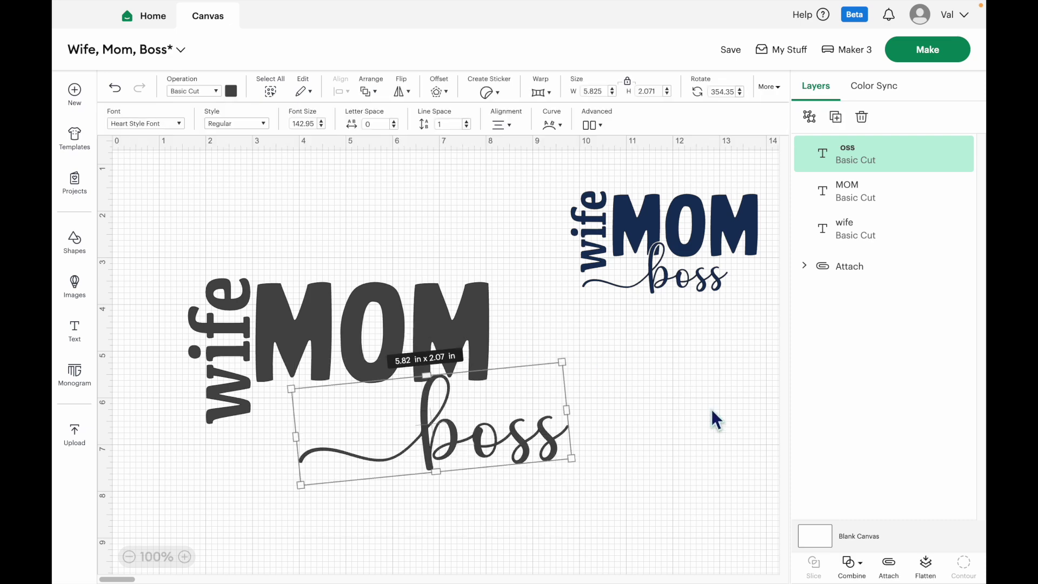
pyautogui.moveTo(542, 452); pyautogui.dragTo(429, 433)
pyautogui.click(603, 491)
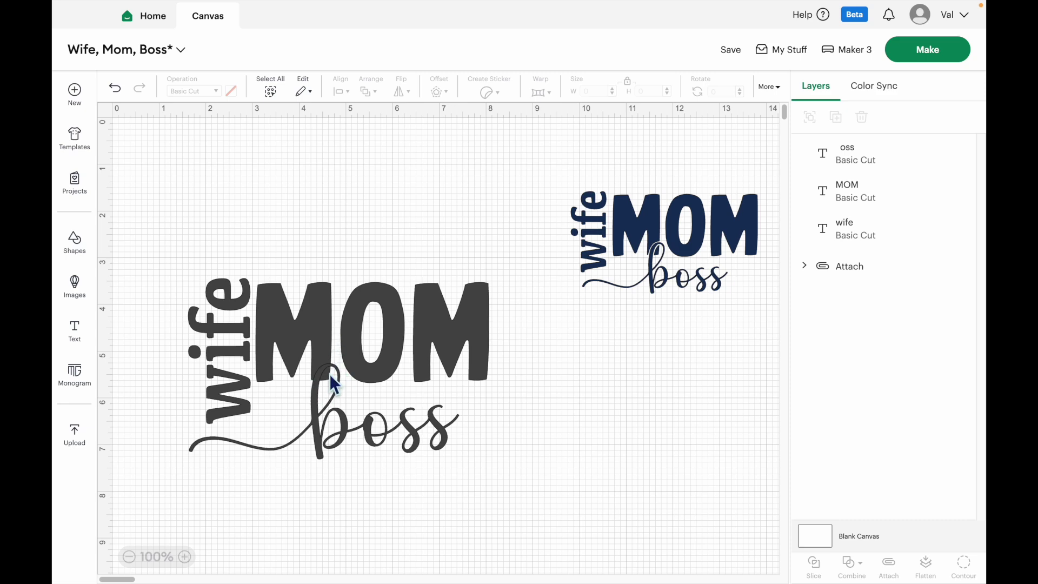
# Apply a welded offset of 0.030 in with rounded corners around the swashed "boss"
pyautogui.click(375, 436)
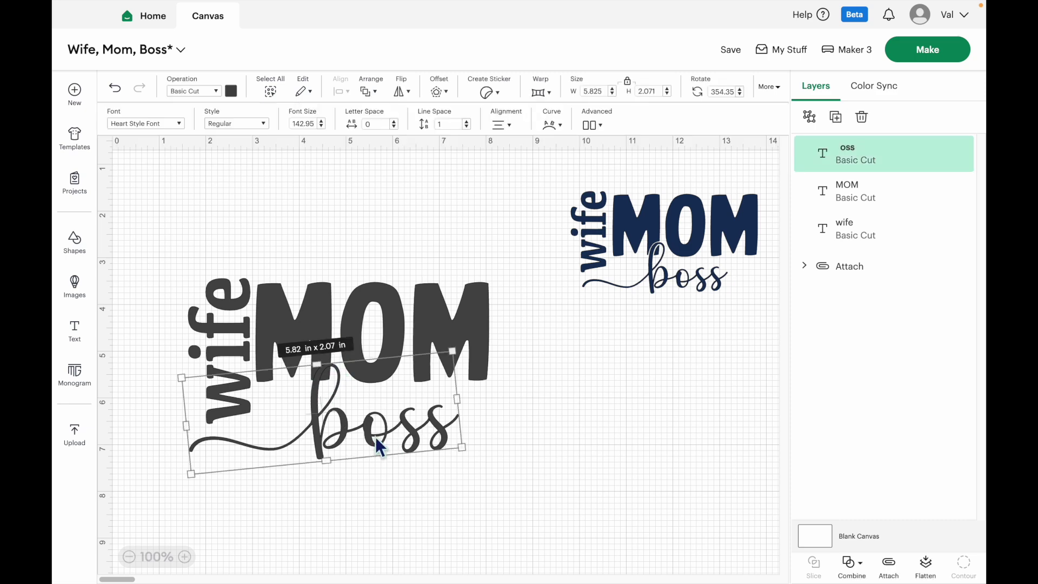
pyautogui.click(448, 93)
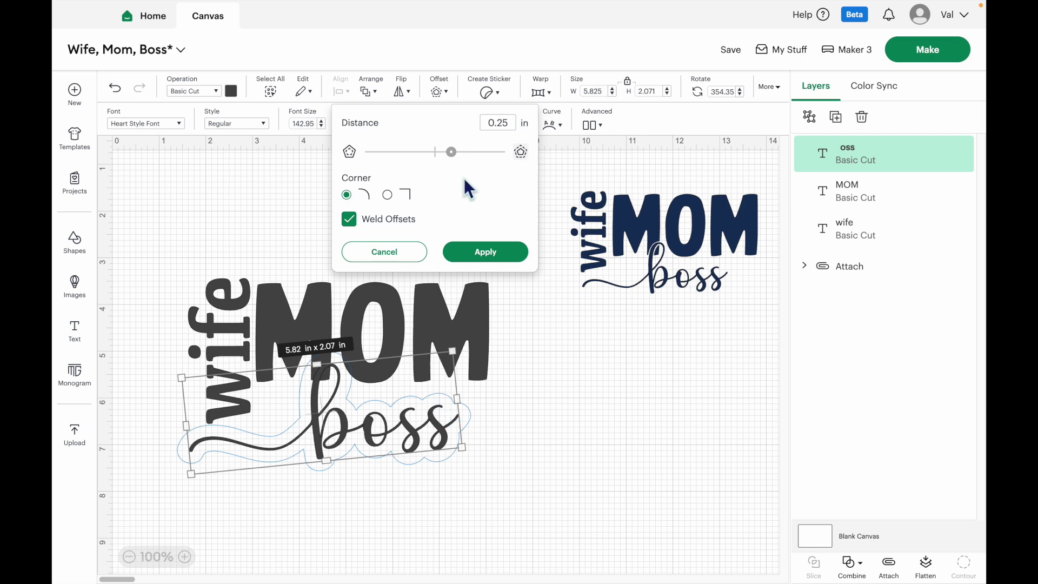
pyautogui.click(452, 152)
pyautogui.moveTo(459, 161); pyautogui.dragTo(449, 159)
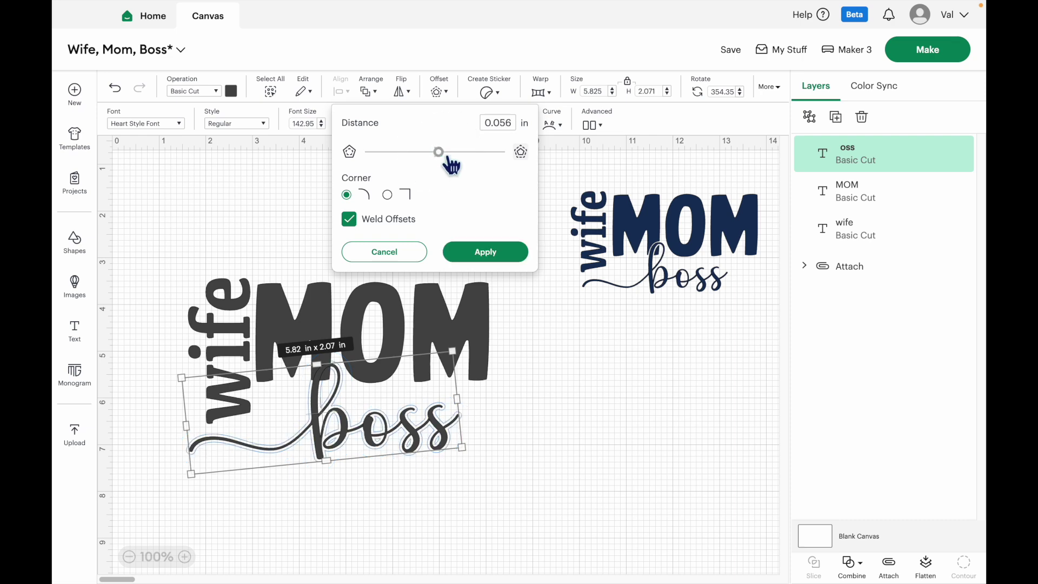
pyautogui.click(513, 123)
pyautogui.press('BackSpace')
pyautogui.press('BackSpace')
pyautogui.write('3')
pyautogui.press('Return')
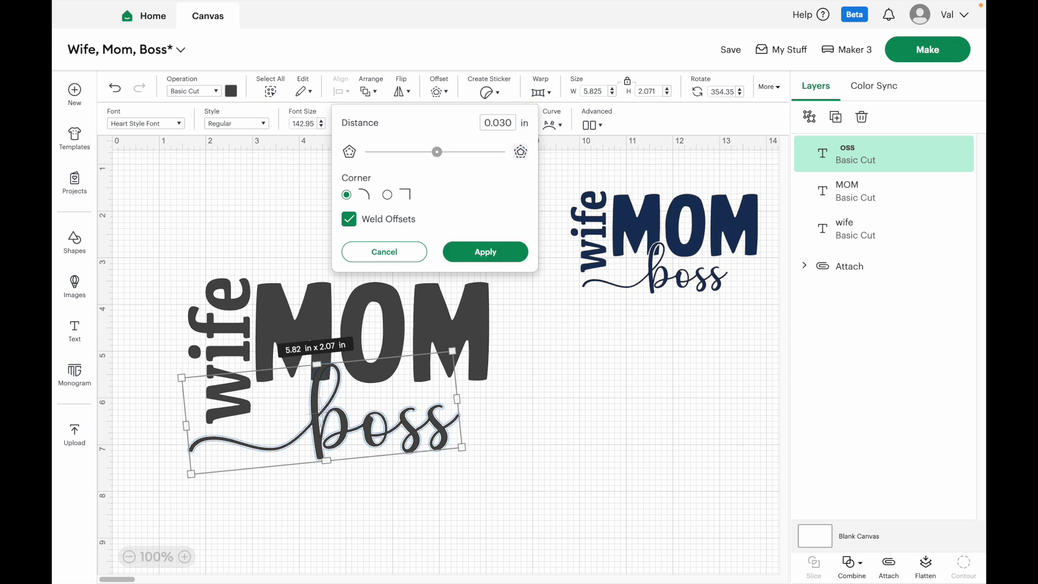
pyautogui.click(516, 262)
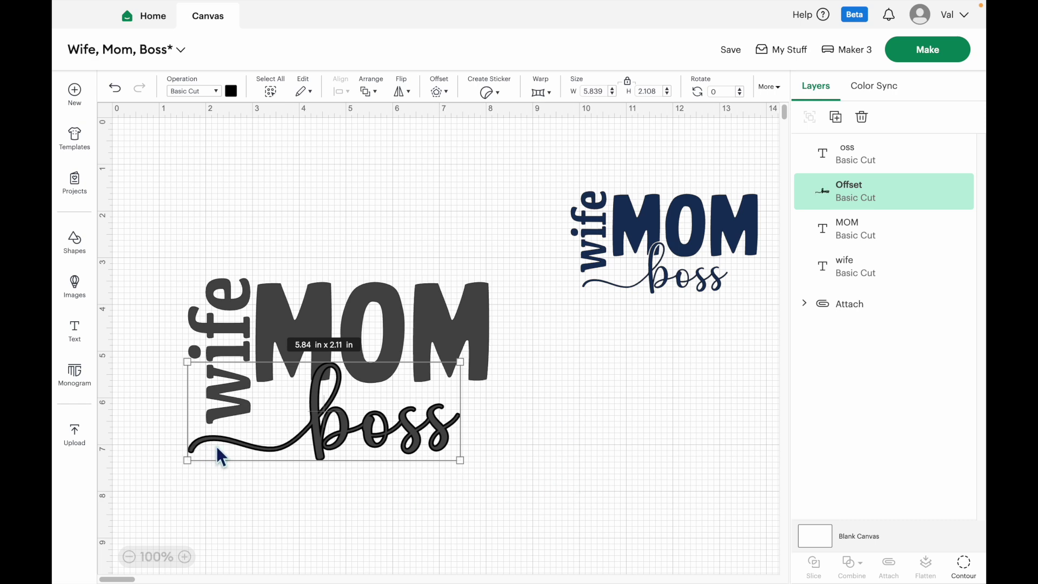
# Move the "boss" text clear of its offset, and slice "MOM" with the black offset left in place
pyautogui.click(424, 503)
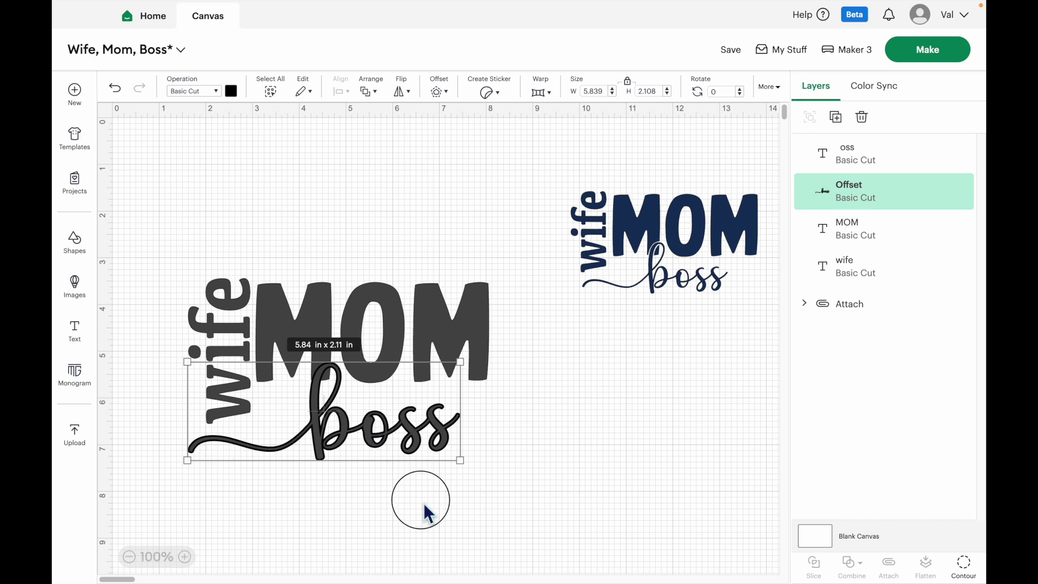
pyautogui.moveTo(319, 430); pyautogui.dragTo(625, 460)
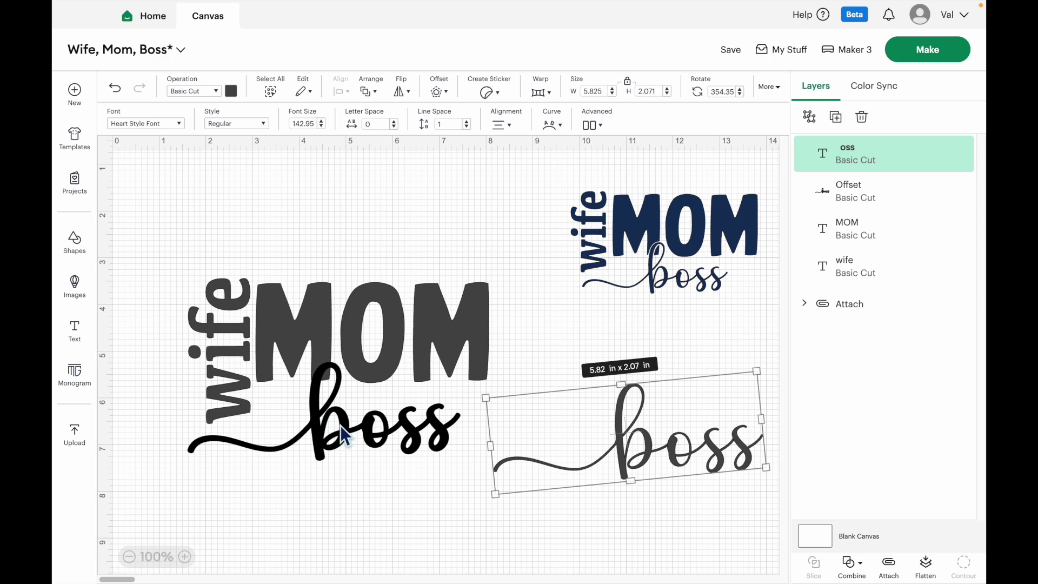
pyautogui.click(450, 316)
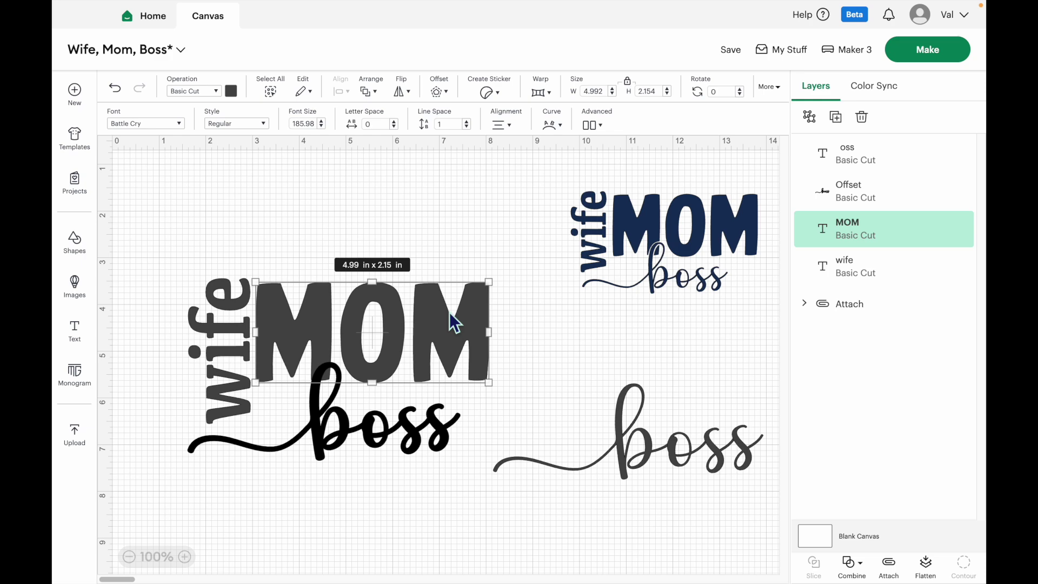
pyautogui.keyDown('shift'); pyautogui.click(424, 448); pyautogui.keyUp('shift')
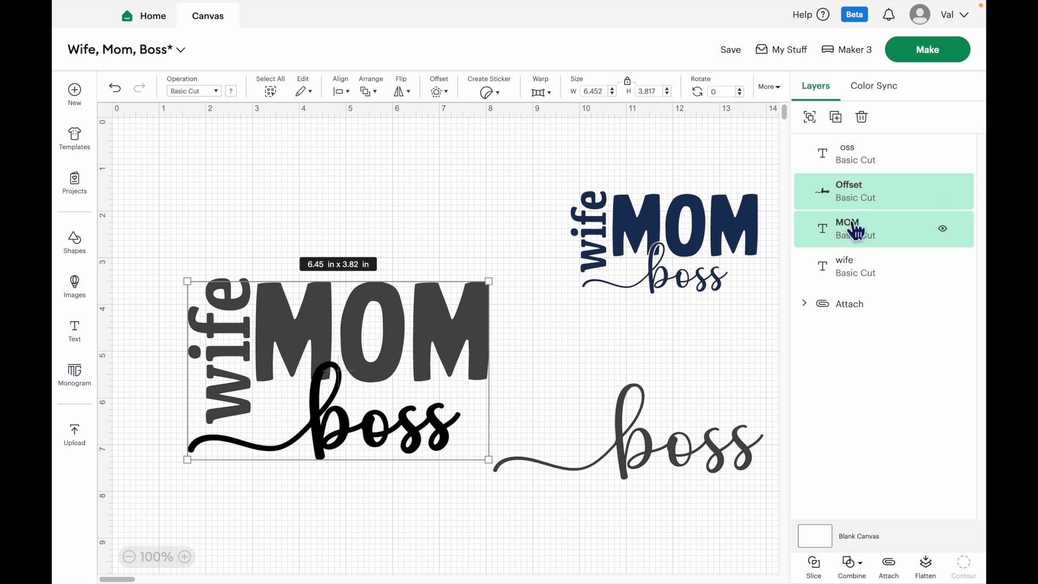
pyautogui.click(828, 577)
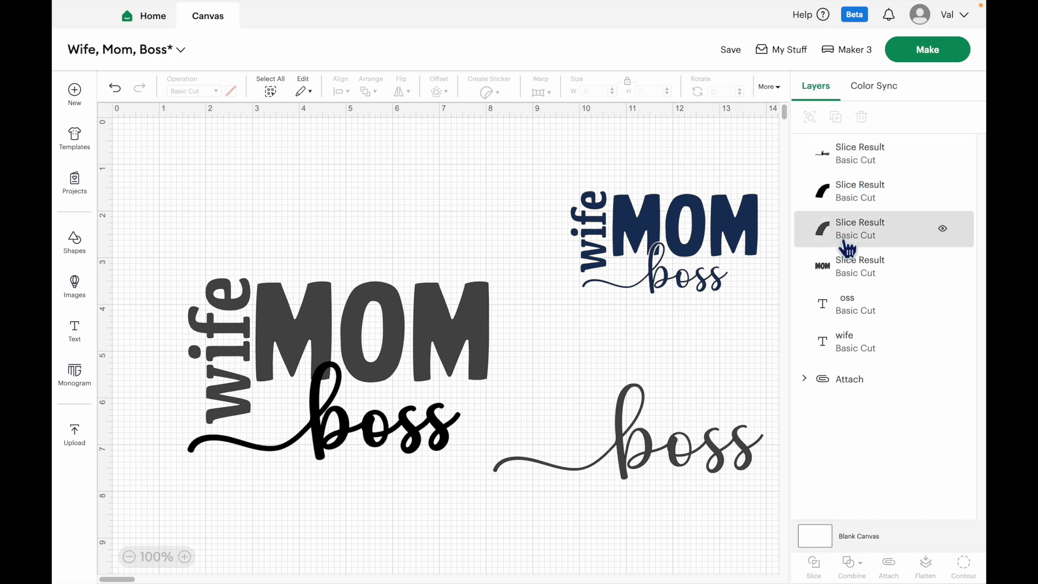
# Delete the two black offset slice results and the piece cut out of the first M, keeping the sliced "MOM"
pyautogui.click(880, 161)
pyautogui.keyDown('shift'); pyautogui.click(876, 190); pyautogui.keyUp('shift')
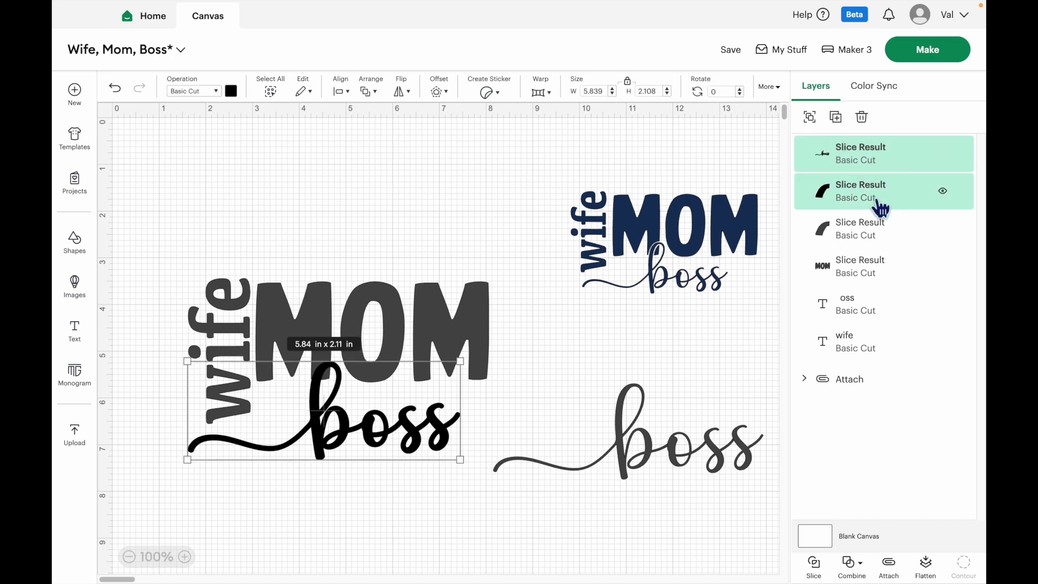
pyautogui.keyDown('shift'); pyautogui.click(887, 248); pyautogui.keyUp('shift')
pyautogui.press('Delete')
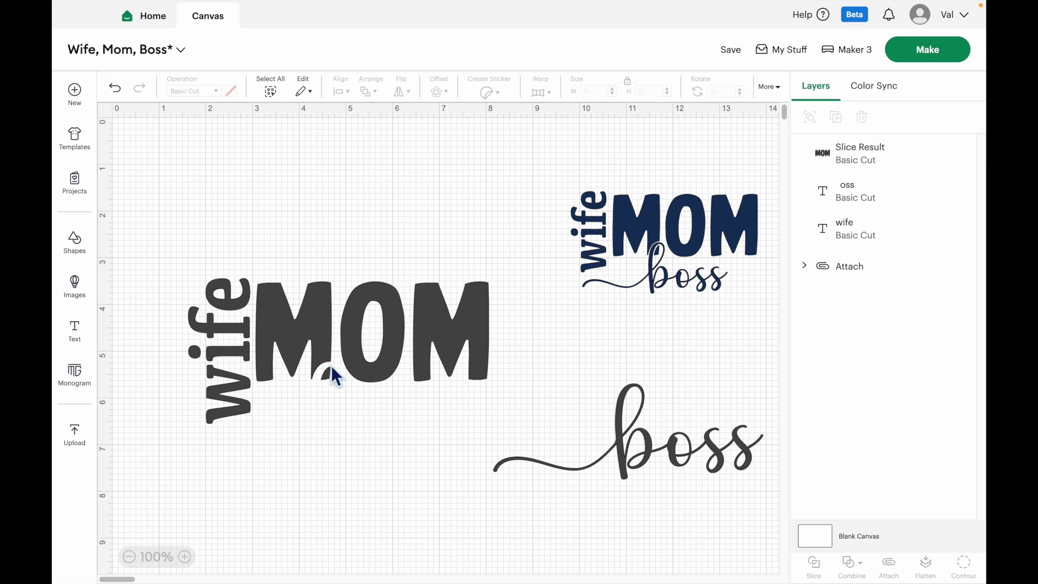
# Fit "boss" back into the gap cut in the first M and attach it together with "MOM" and "wife"
pyautogui.moveTo(666, 452); pyautogui.dragTo(358, 424)
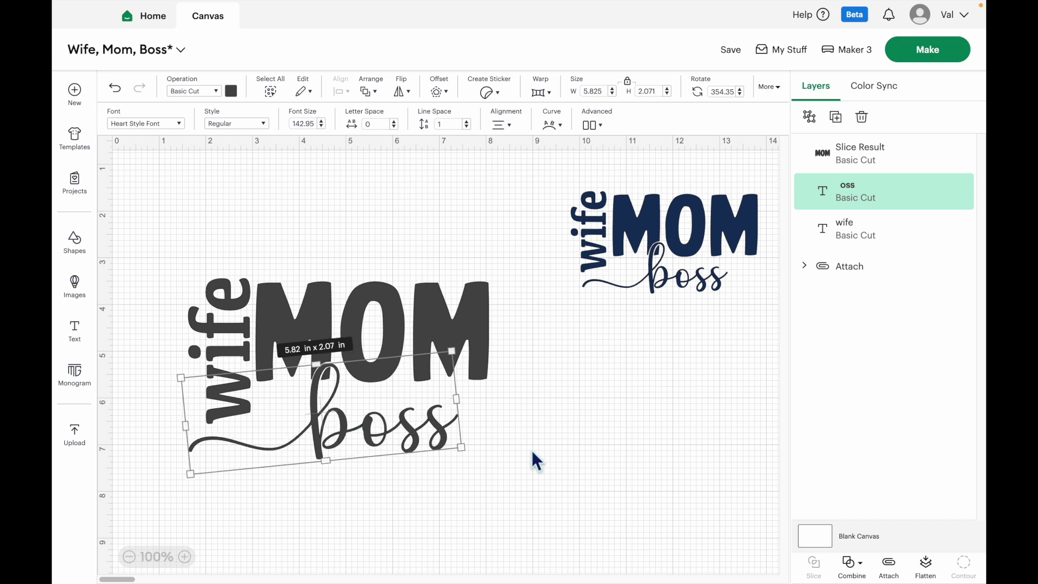
pyautogui.click(591, 459)
pyautogui.moveTo(148, 215); pyautogui.dragTo(507, 501)
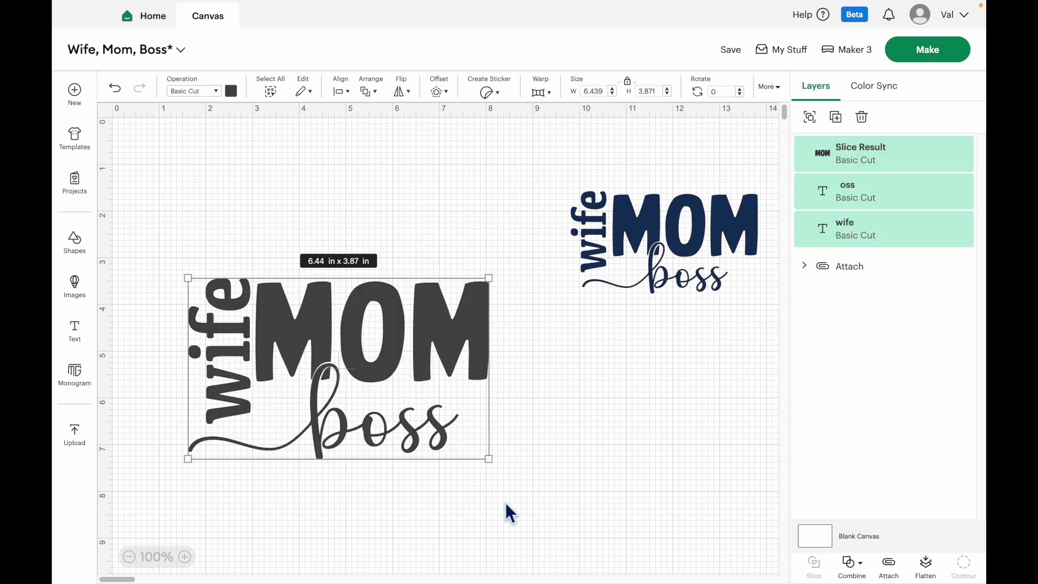
pyautogui.click(896, 573)
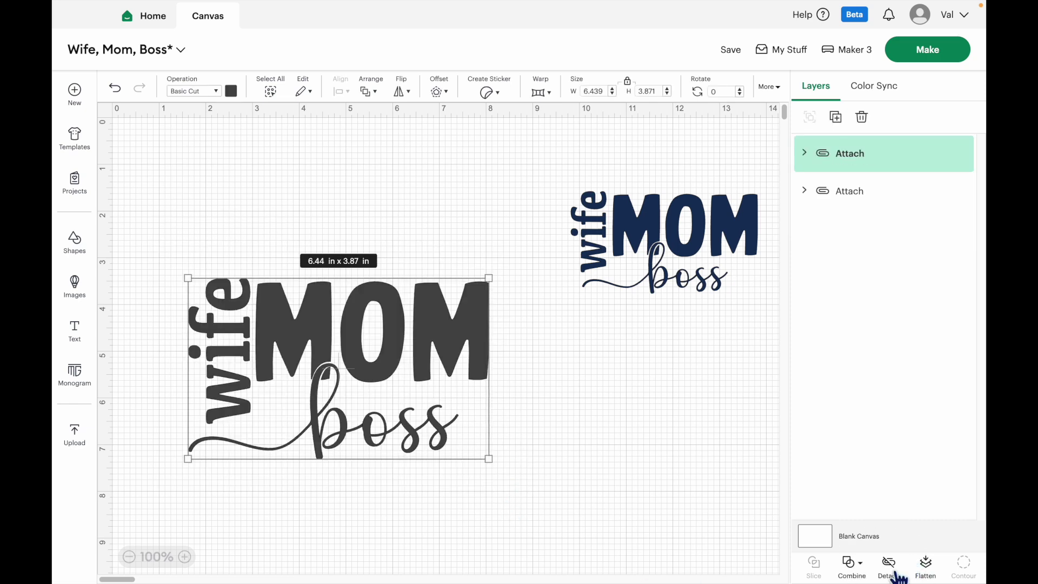
# Try several material colors on the attached design and settle on the dark navy of the smaller reference design
pyautogui.click(232, 91)
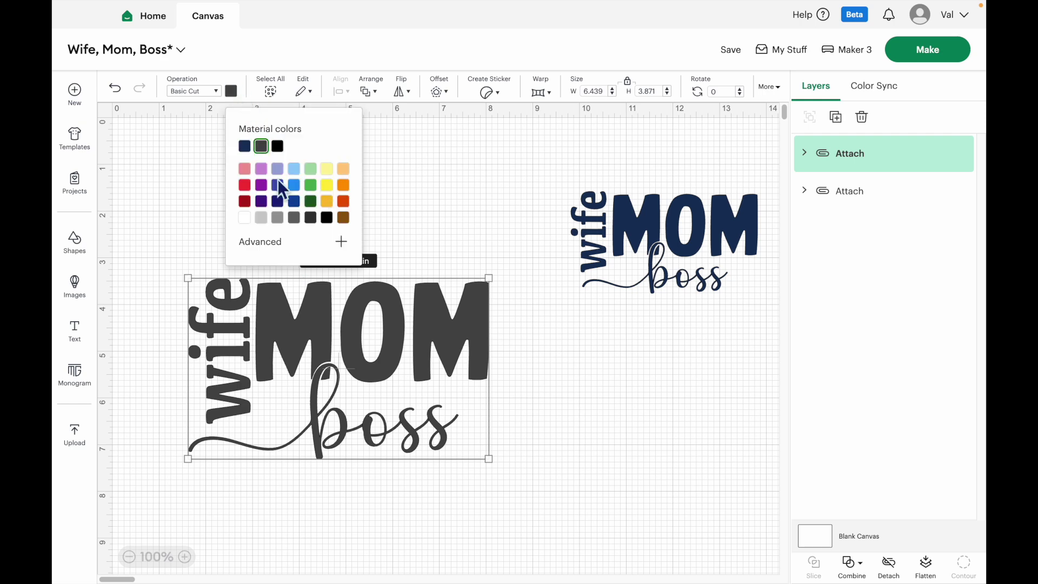
pyautogui.click(263, 170)
pyautogui.click(293, 185)
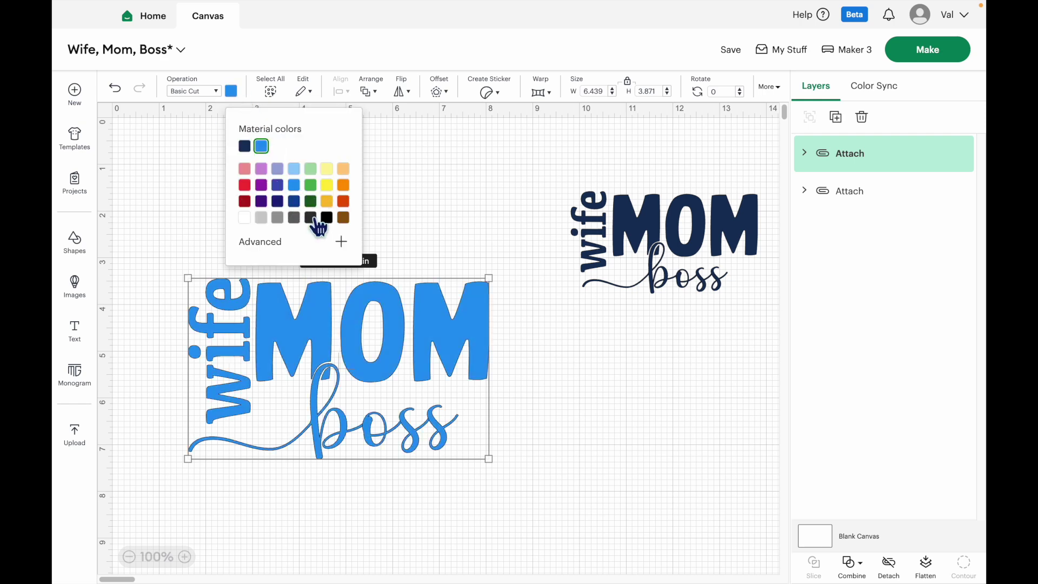
pyautogui.click(294, 201)
pyautogui.click(310, 201)
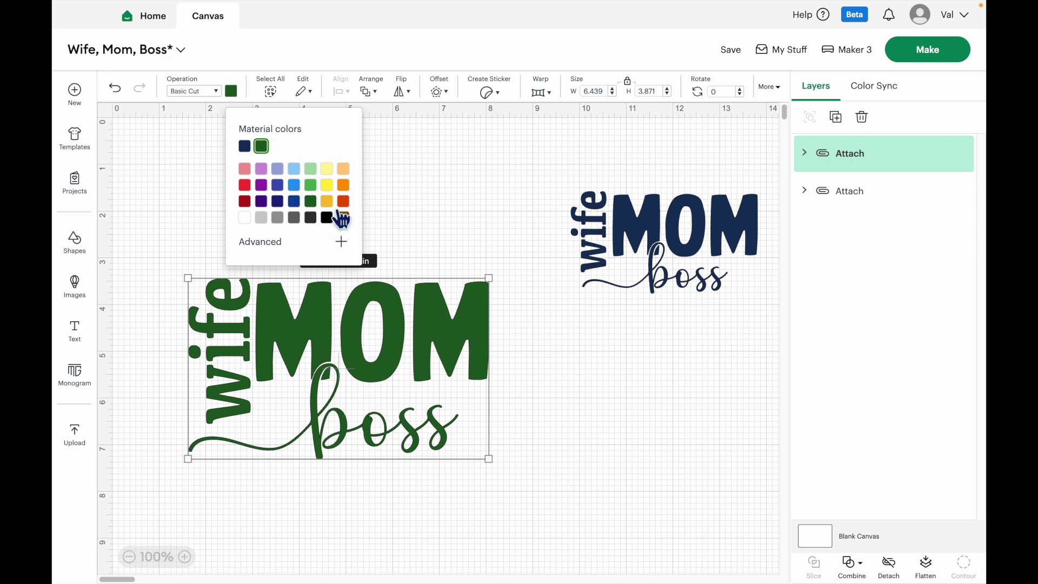
pyautogui.click(259, 153)
pyautogui.click(602, 421)
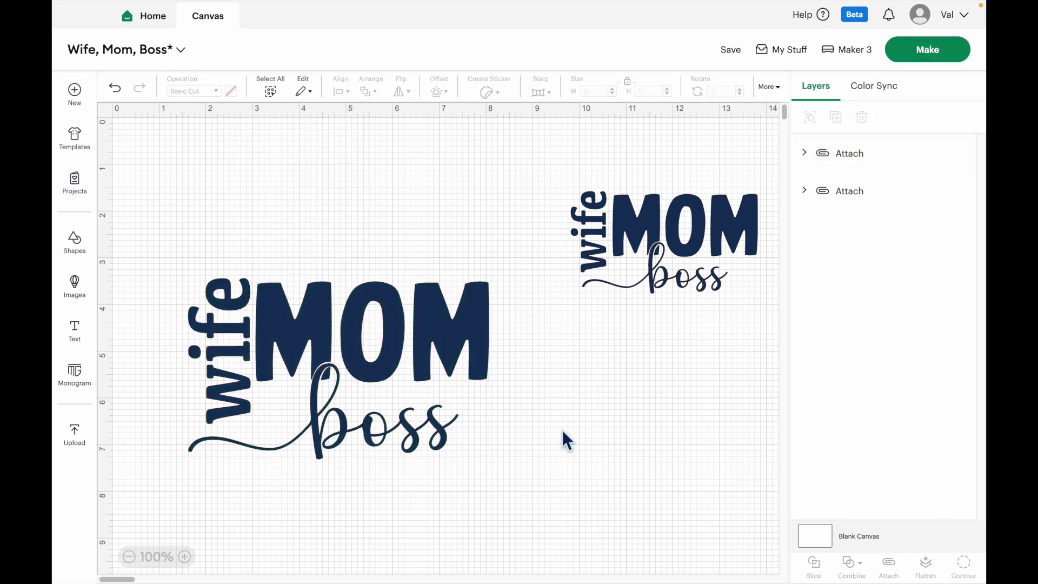